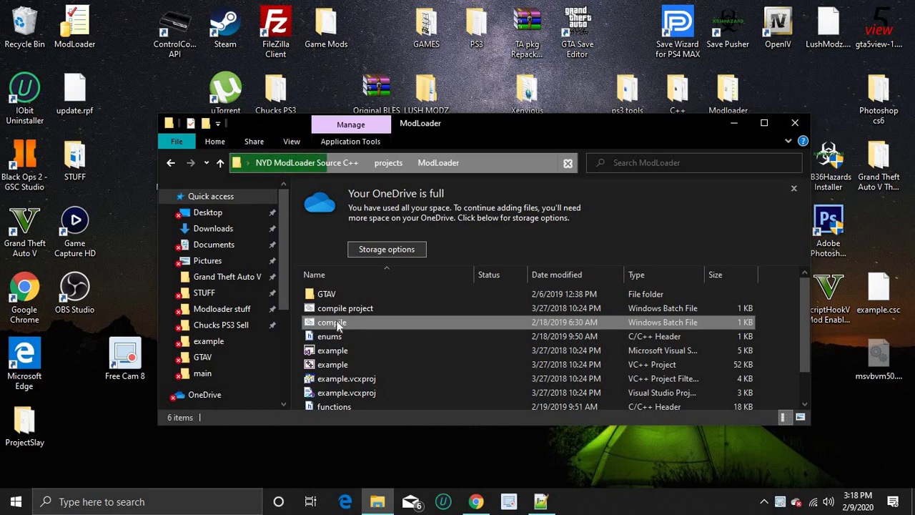
- Compile ModLoader.c with the compile batch file in the ModLoader project folder and close the console
{"action": "double_click", "coordinate": [338, 325]}
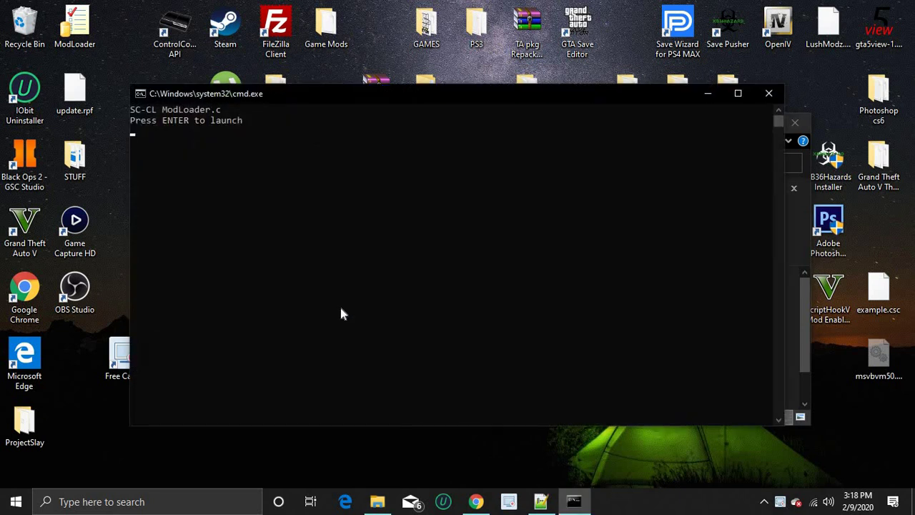
{"action": "key", "text": "Return"}
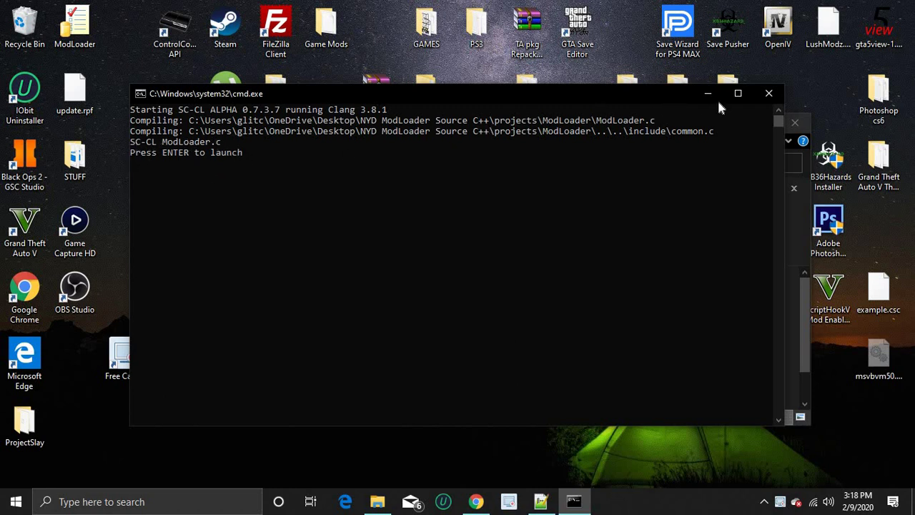
{"action": "left_click_drag", "start_coordinate": [653, 98], "coordinate": [543, 82]}
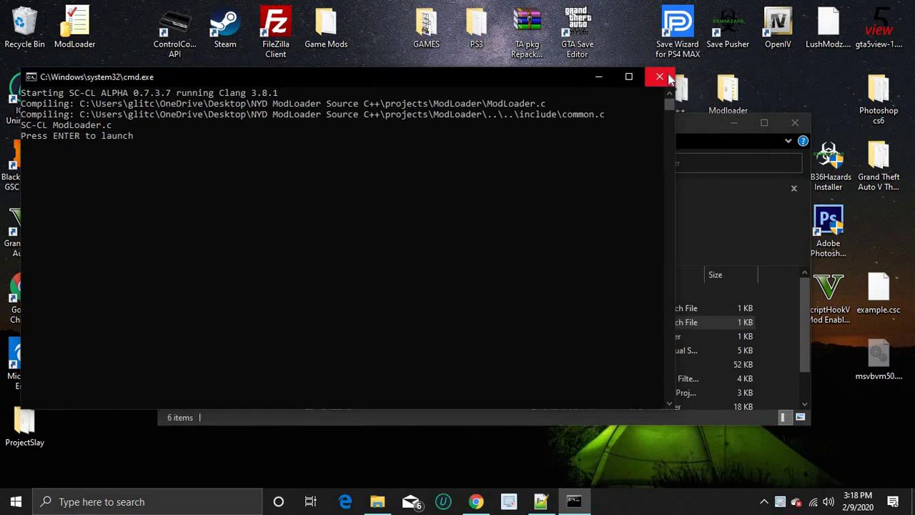
{"action": "left_click", "coordinate": [668, 74]}
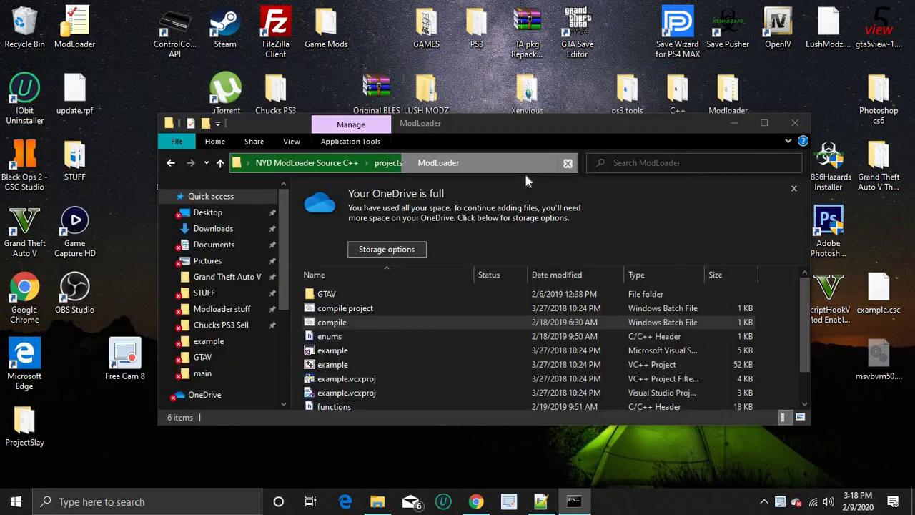
- Go to the project's GTAV\PS3\bin folder and locate the compiled ModLoader.csc file
{"action": "left_click", "coordinate": [354, 291]}
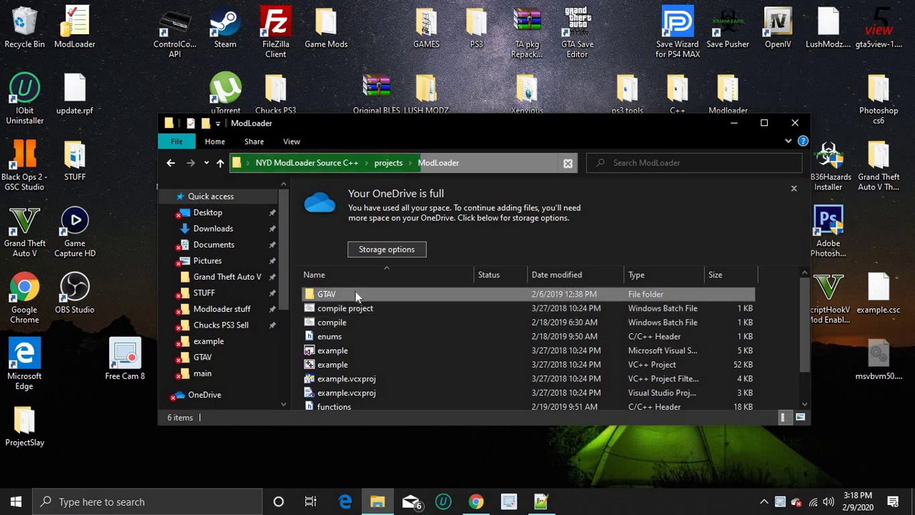
{"action": "double_click", "coordinate": [355, 291]}
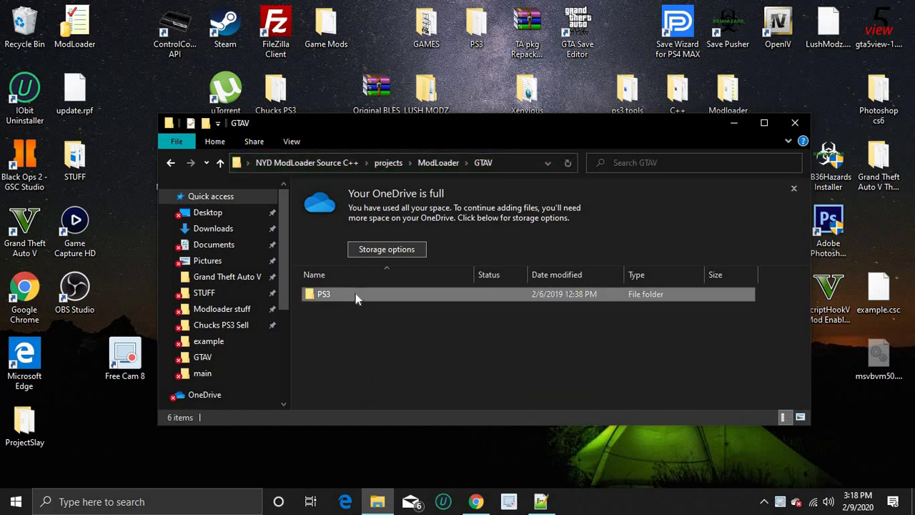
{"action": "double_click", "coordinate": [356, 293]}
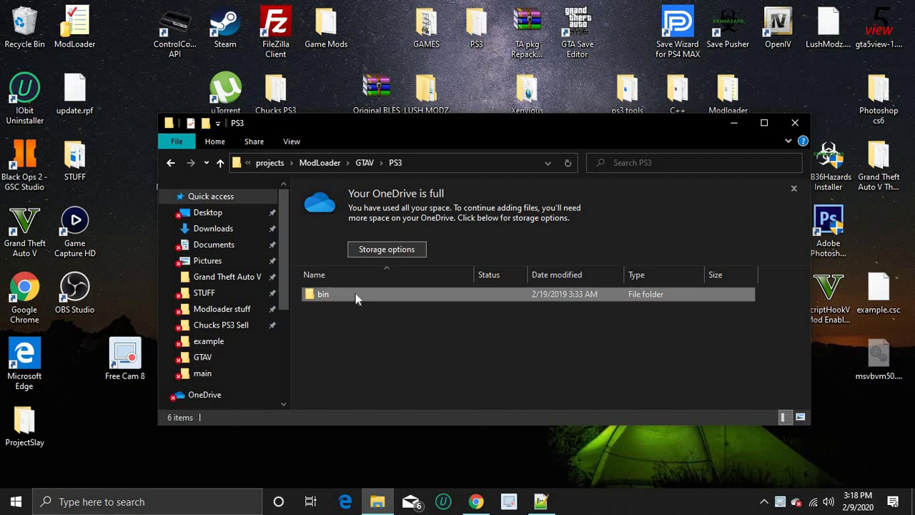
{"action": "double_click", "coordinate": [355, 293]}
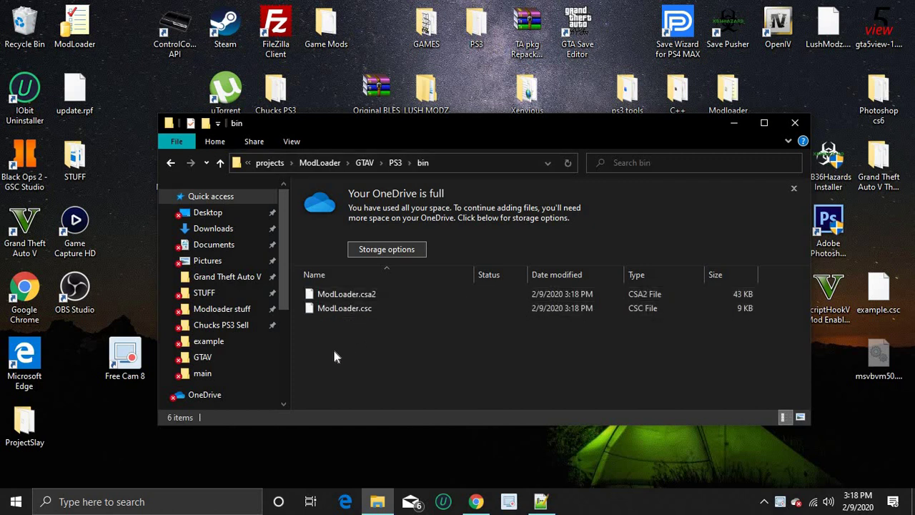
{"action": "left_click_drag", "start_coordinate": [316, 332], "coordinate": [505, 298]}
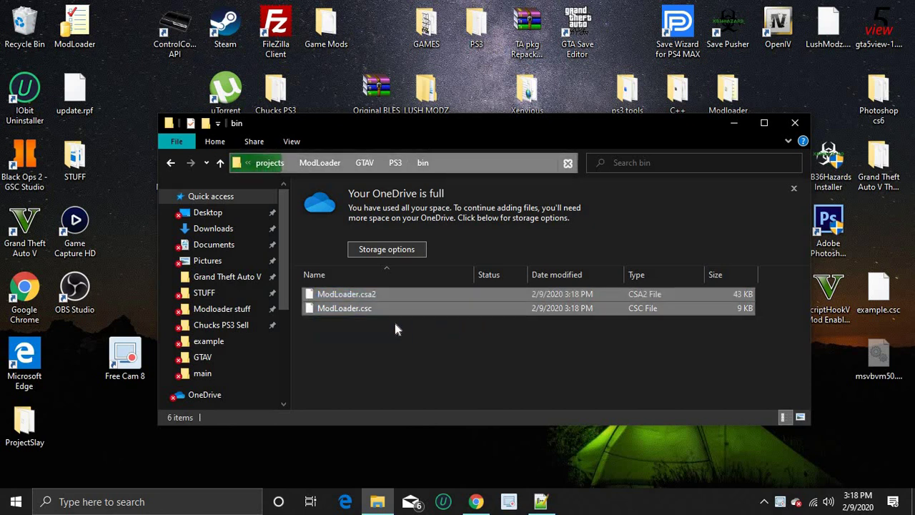
{"action": "left_click", "coordinate": [366, 317]}
{"action": "mouse_move", "coordinate": [359, 309]}
{"action": "left_mouse_down"}
{"action": "mouse_move", "coordinate": [376, 323]}
{"action": "mouse_move", "coordinate": [405, 320]}
{"action": "mouse_move", "coordinate": [366, 324]}
{"action": "mouse_move", "coordinate": [367, 312]}
{"action": "left_mouse_up"}
- Launch LibertyV from the LibertyV-r47 folder inside Modloader stuff\encryptionkey [by ikawo] on the desktop
{"action": "left_click", "coordinate": [733, 124]}
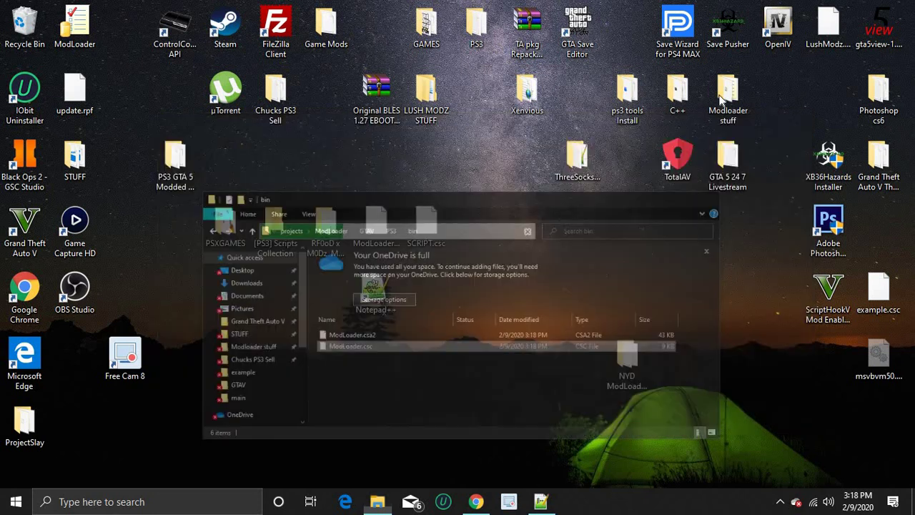
{"action": "double_click", "coordinate": [728, 89]}
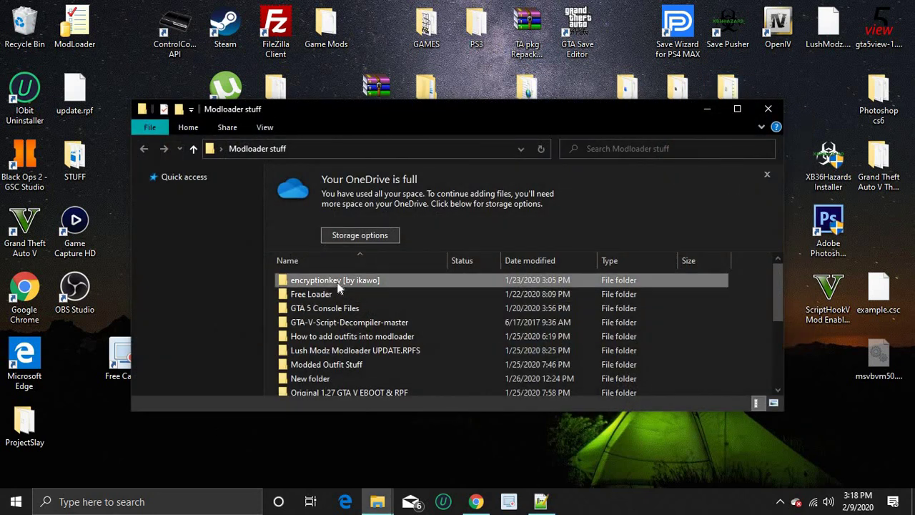
{"action": "double_click", "coordinate": [338, 281]}
{"action": "double_click", "coordinate": [338, 280]}
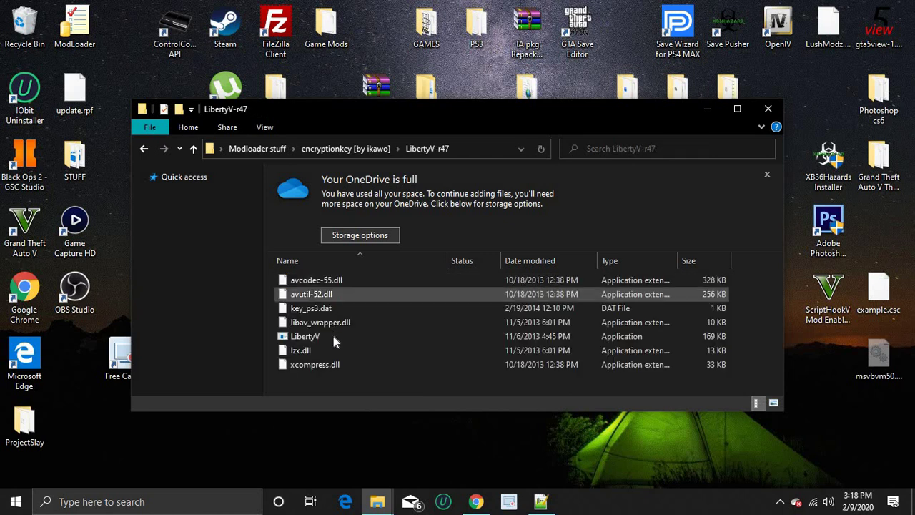
{"action": "left_click", "coordinate": [333, 336]}
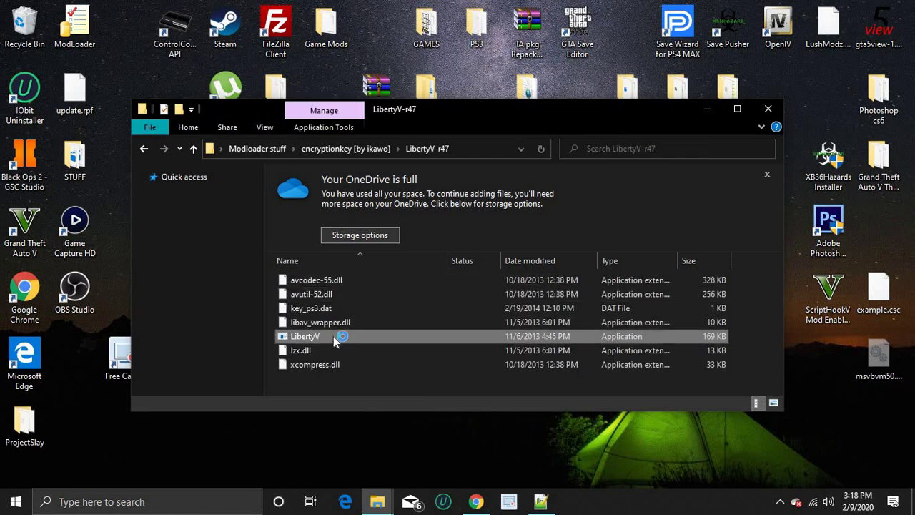
{"action": "left_click", "coordinate": [446, 277]}
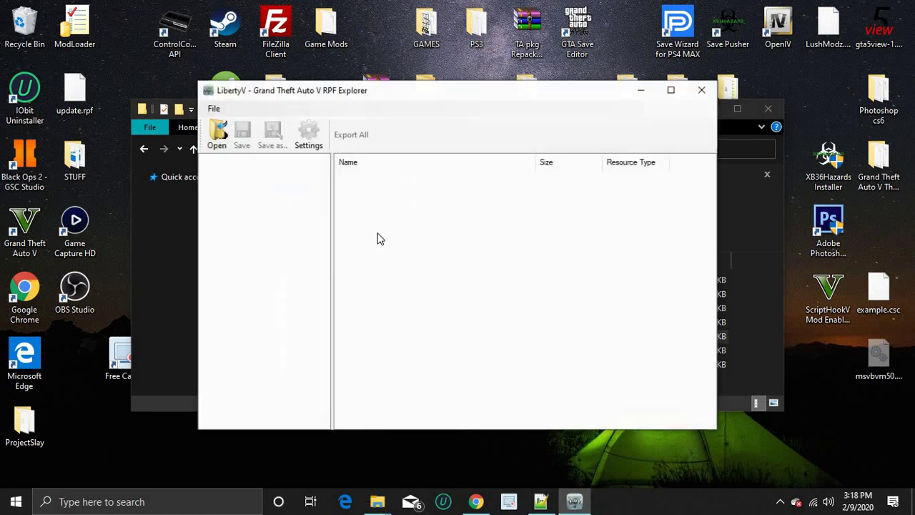
{"action": "left_click", "coordinate": [221, 141]}
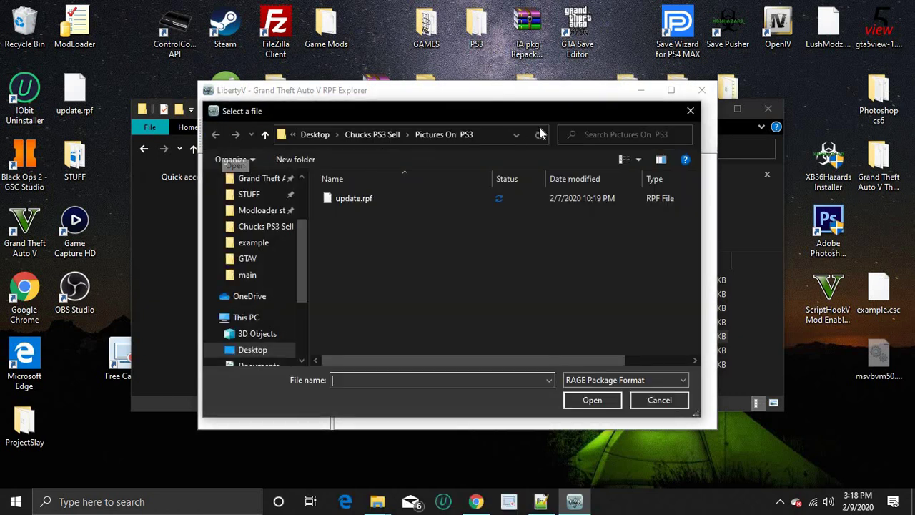
{"action": "left_click", "coordinate": [690, 111]}
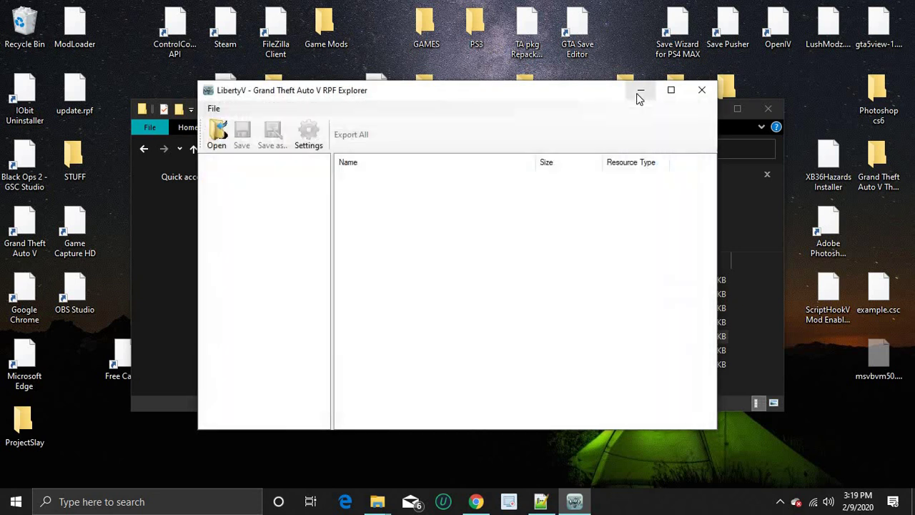
- Extract the Original 1.27 GTA V EBOOT & RPF folder from the Original BLES 1.27 EBOOT.BIN & update.rpf.zip archive to the desktop
{"action": "left_click", "coordinate": [639, 90]}
{"action": "left_click_drag", "start_coordinate": [593, 107], "coordinate": [520, 130]}
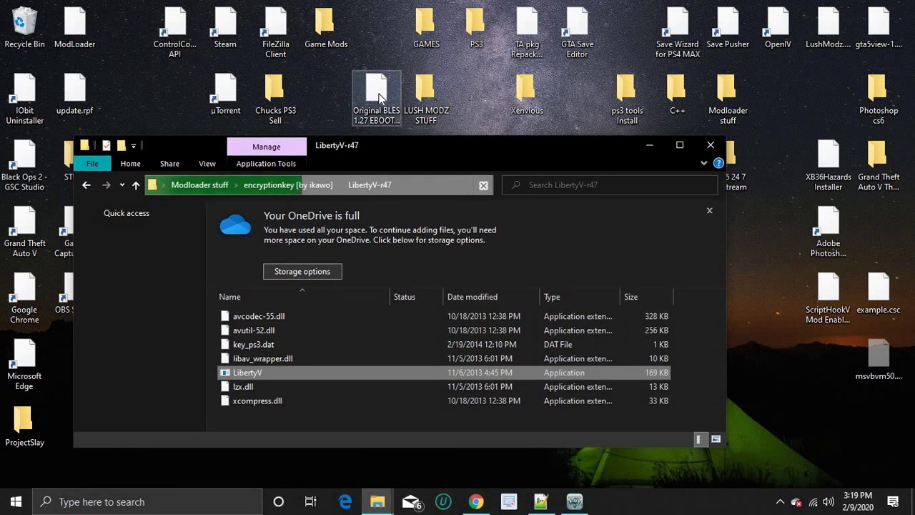
{"action": "double_click", "coordinate": [378, 98]}
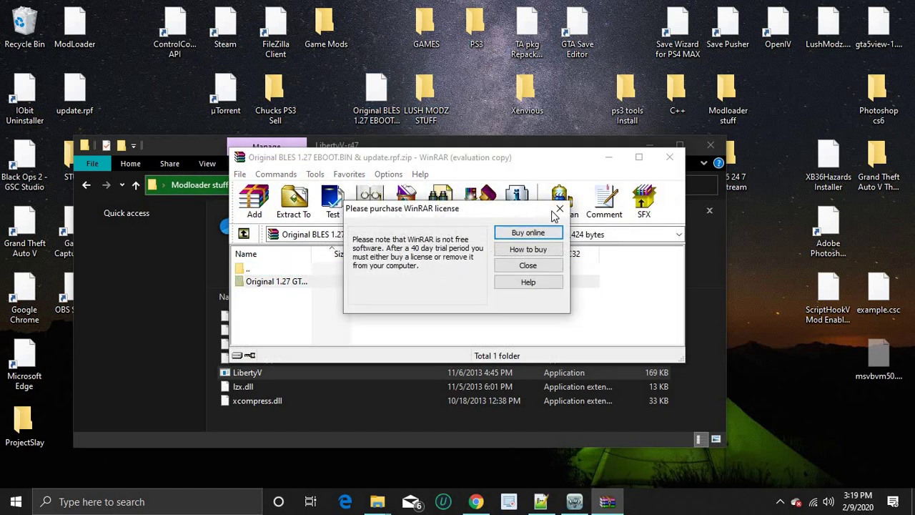
{"action": "left_click", "coordinate": [560, 209]}
{"action": "left_click_drag", "start_coordinate": [465, 123], "coordinate": [468, 122]}
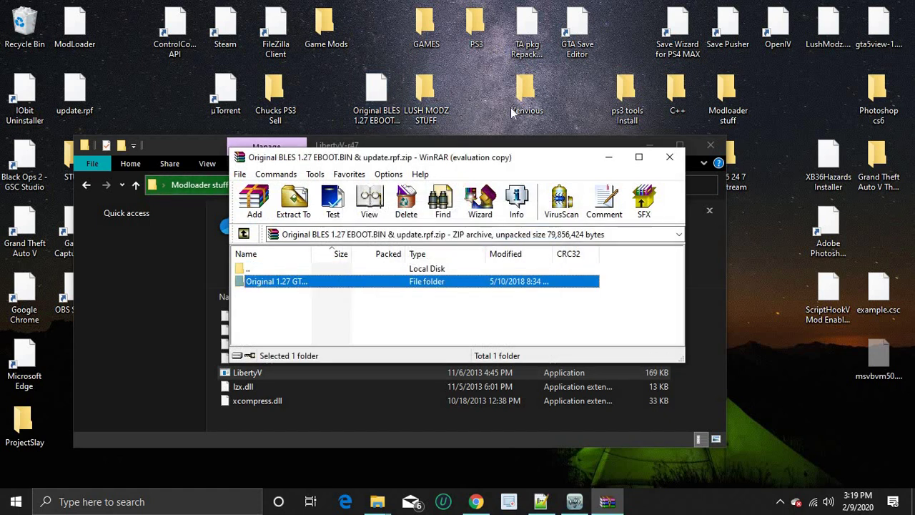
{"action": "left_click", "coordinate": [608, 158]}
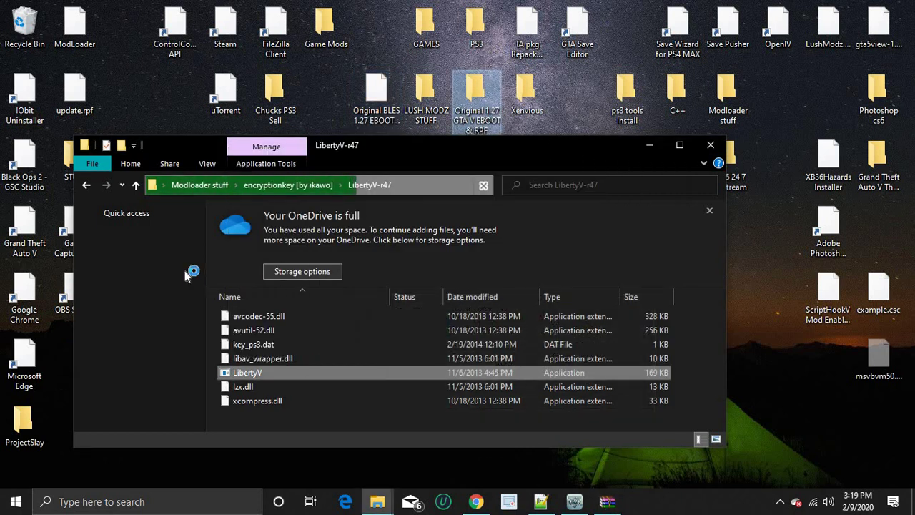
{"action": "left_click", "coordinate": [650, 145]}
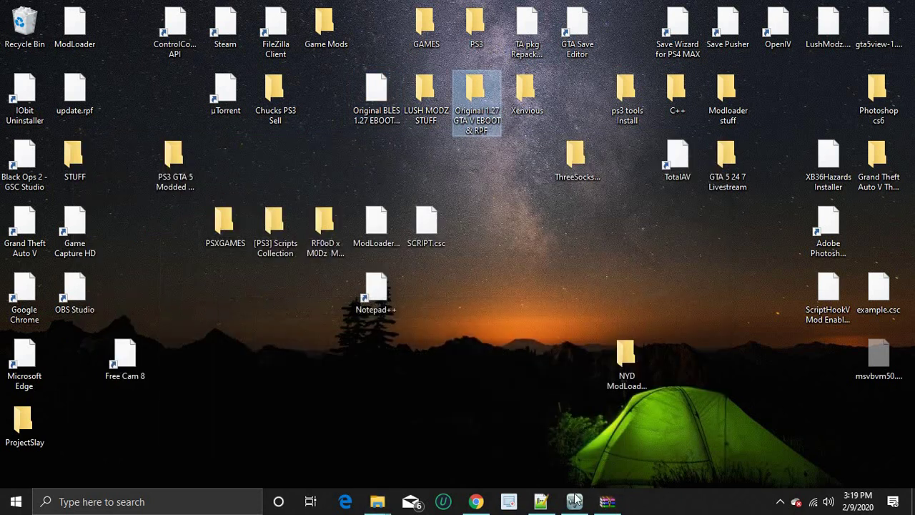
- Switch to LibertyV and open update.rpf from the desktop's Original 1.27 GTA V EBOOT & RPF folder
{"action": "left_click", "coordinate": [575, 500]}
{"action": "left_click", "coordinate": [218, 141]}
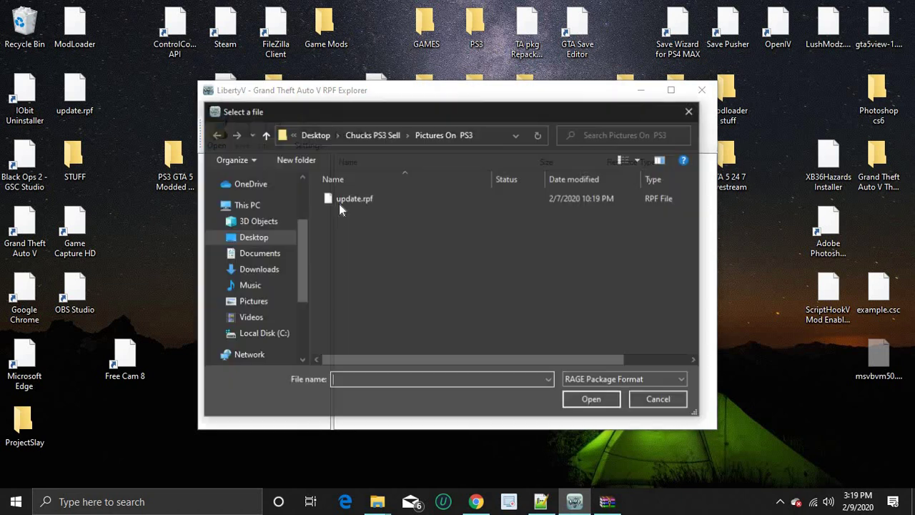
{"action": "scroll", "coordinate": [286, 243], "scroll_direction": "up", "scroll_amount": 5}
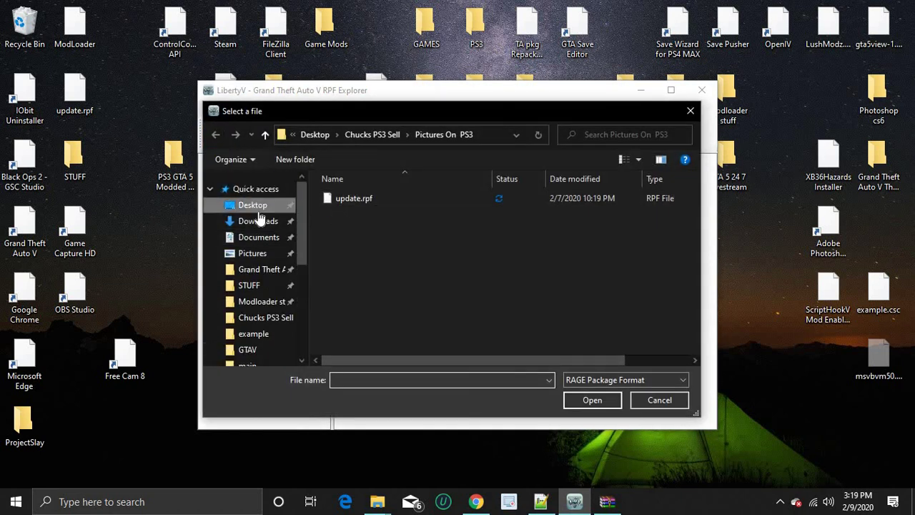
{"action": "left_click", "coordinate": [253, 205]}
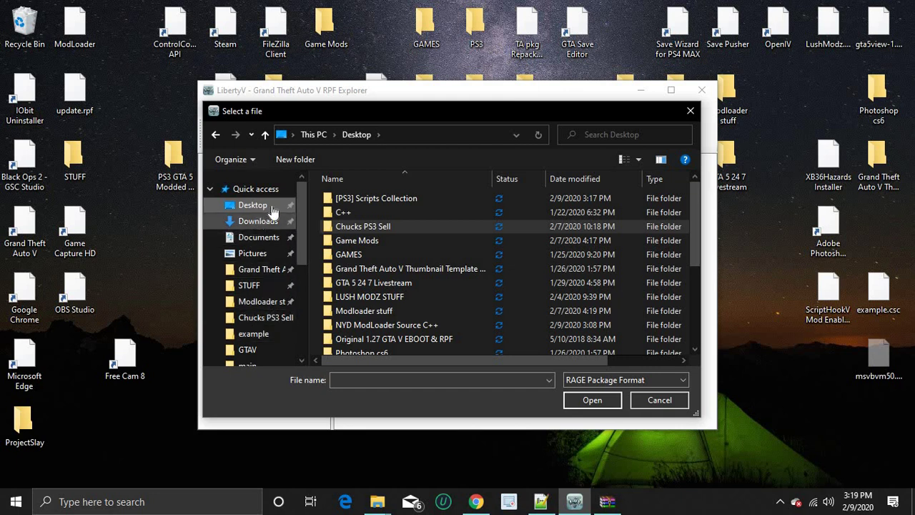
{"action": "scroll", "coordinate": [380, 288], "scroll_direction": "down", "scroll_amount": 1}
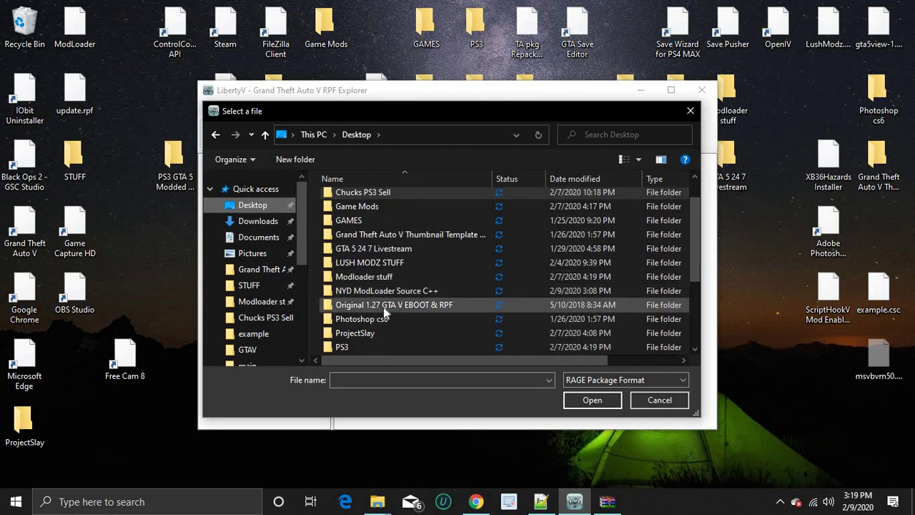
{"action": "double_click", "coordinate": [459, 304]}
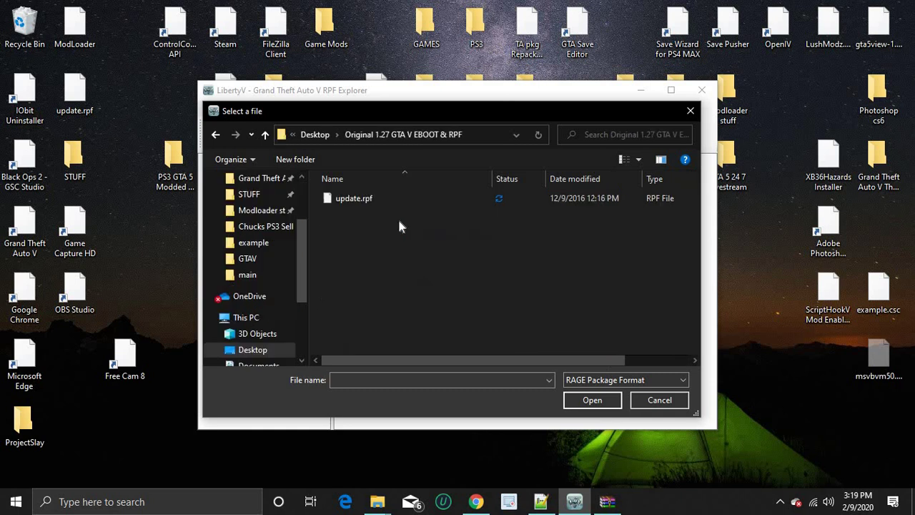
{"action": "left_click", "coordinate": [402, 201]}
{"action": "key", "text": "Return"}
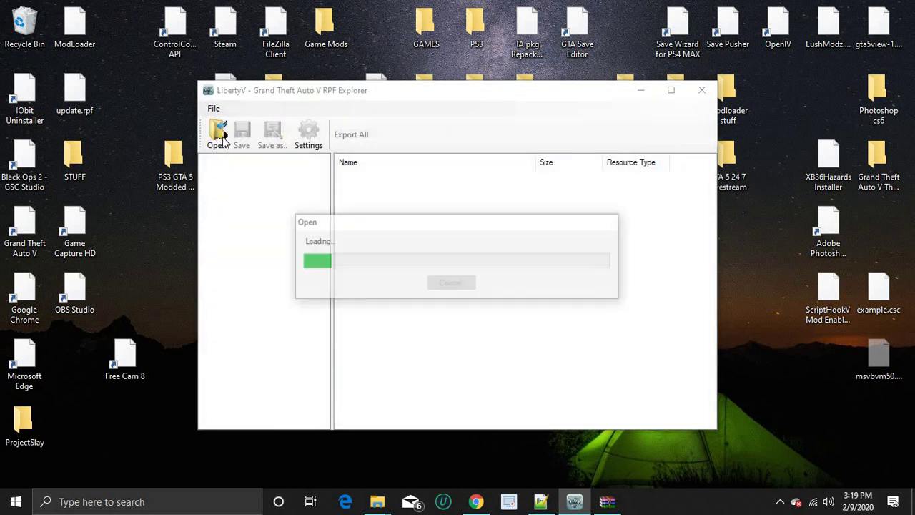
- Open script.rpf from the ps3/patch/levels/gta5/script folder of update.rpf
{"action": "left_click", "coordinate": [219, 191]}
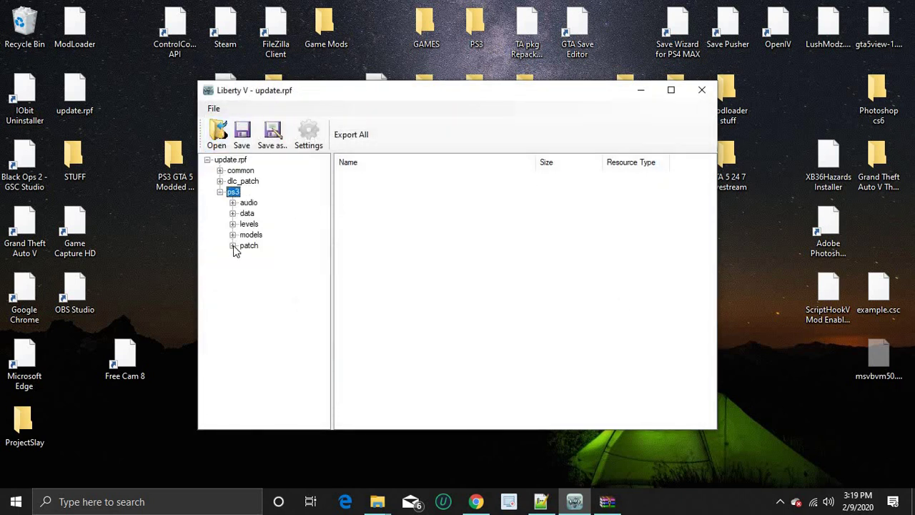
{"action": "left_click", "coordinate": [232, 245]}
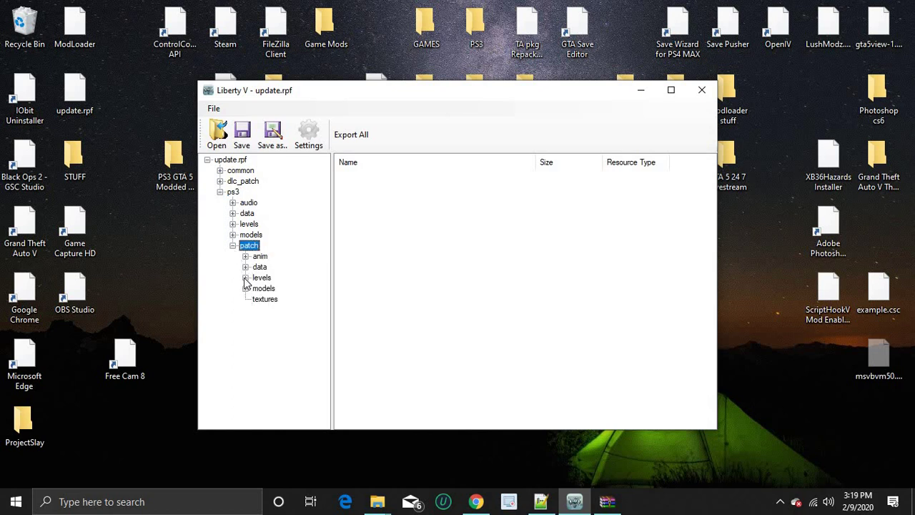
{"action": "left_click", "coordinate": [246, 278]}
{"action": "left_click", "coordinate": [258, 288]}
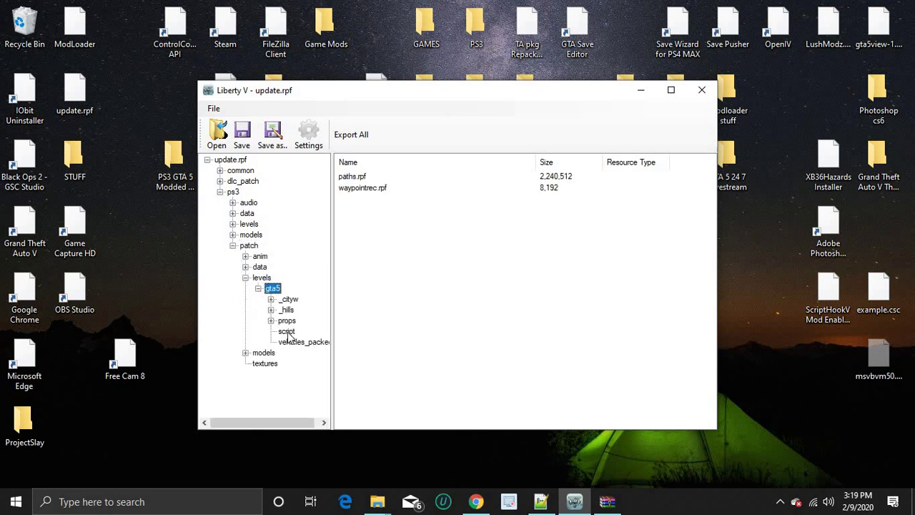
{"action": "left_click", "coordinate": [287, 332]}
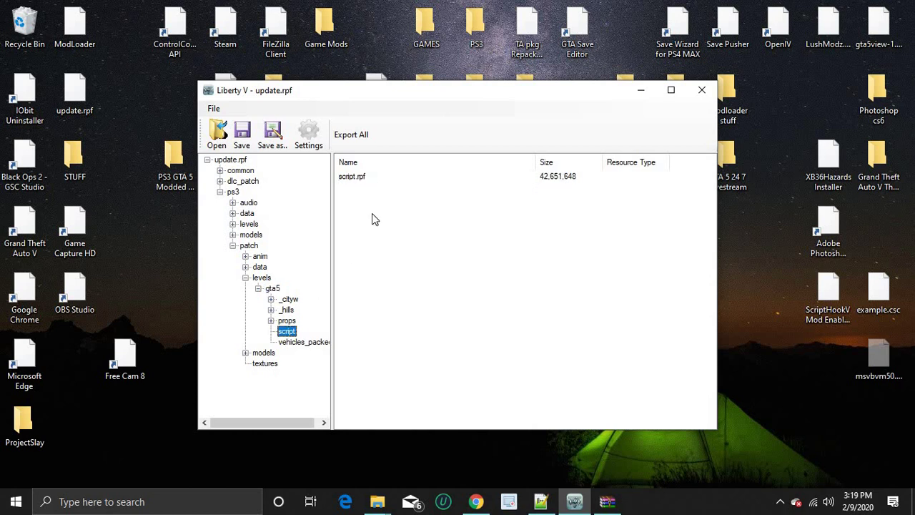
{"action": "double_click", "coordinate": [354, 180]}
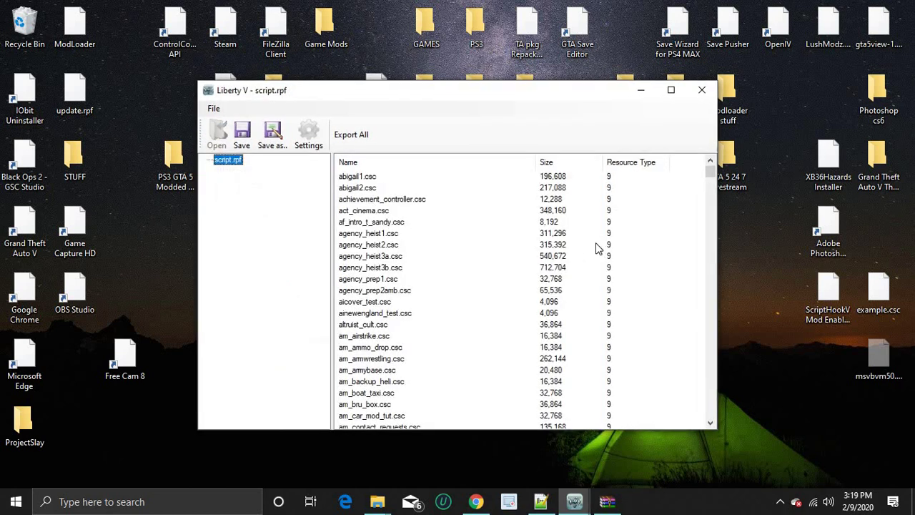
- Start importing files into script.rpf and browse to the desktop for the source files
{"action": "right_click", "coordinate": [497, 217]}
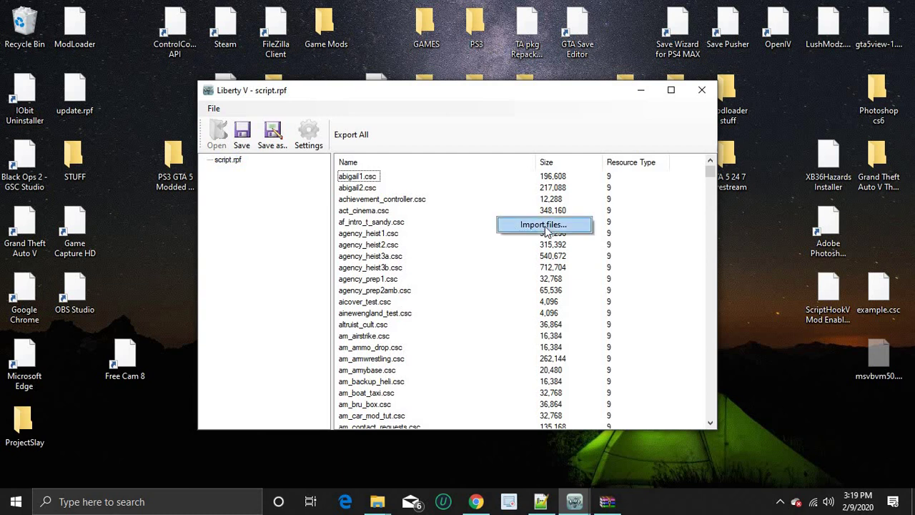
{"action": "left_click", "coordinate": [577, 226]}
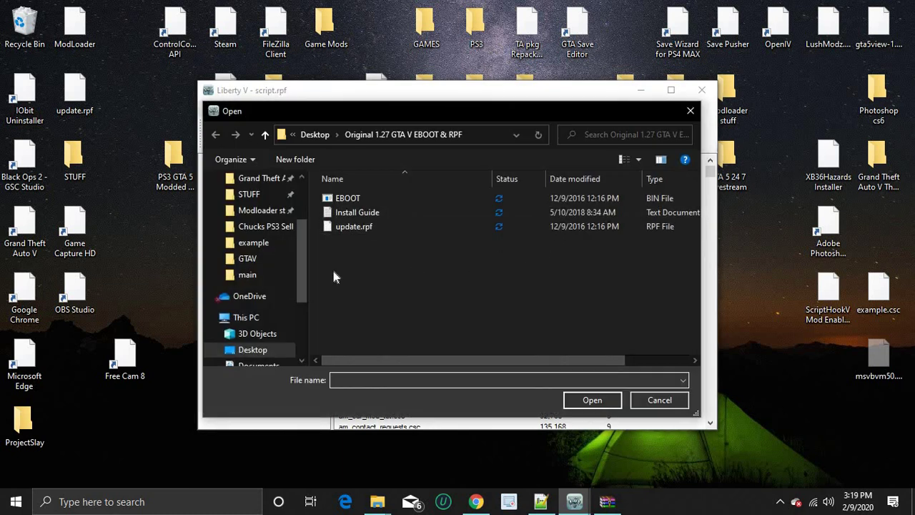
{"action": "scroll", "coordinate": [260, 259], "scroll_direction": "up", "scroll_amount": 1}
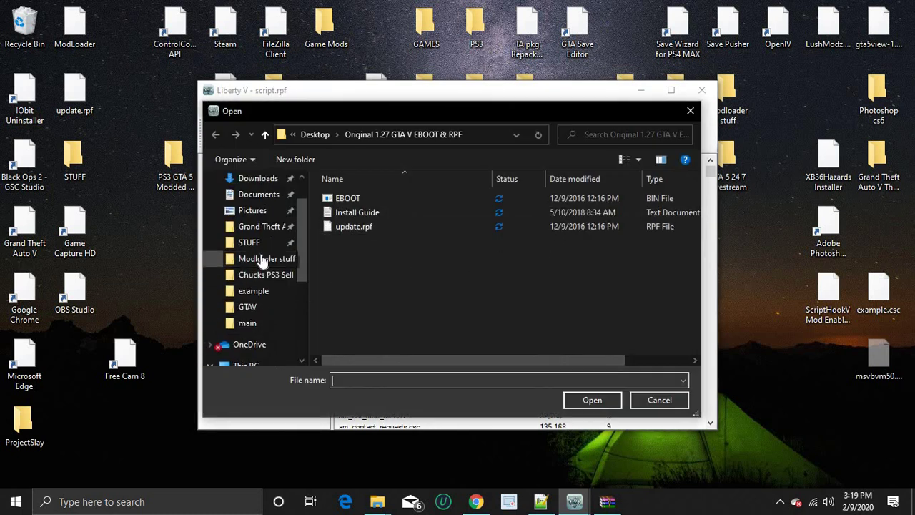
{"action": "scroll", "coordinate": [262, 262], "scroll_direction": "up", "scroll_amount": 1}
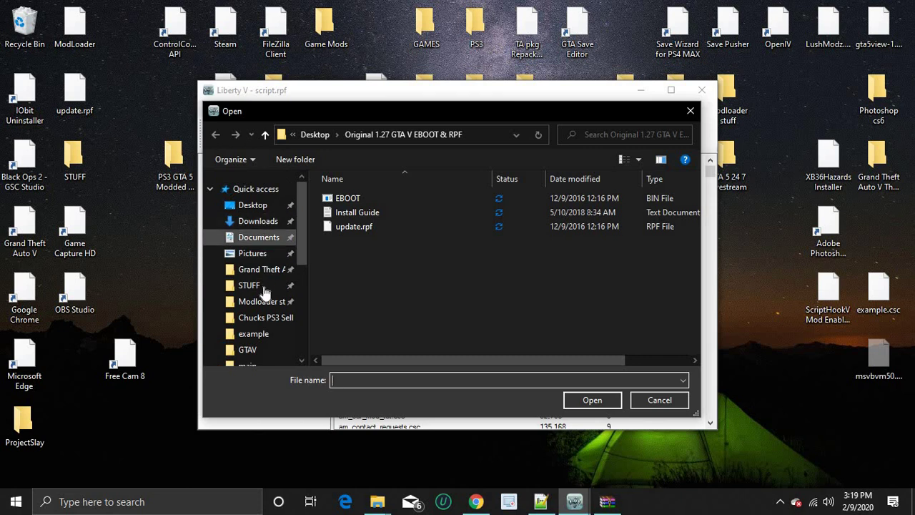
{"action": "scroll", "coordinate": [263, 291], "scroll_direction": "down", "scroll_amount": 2}
{"action": "scroll", "coordinate": [265, 291], "scroll_direction": "up", "scroll_amount": 2}
{"action": "left_click", "coordinate": [254, 206]}
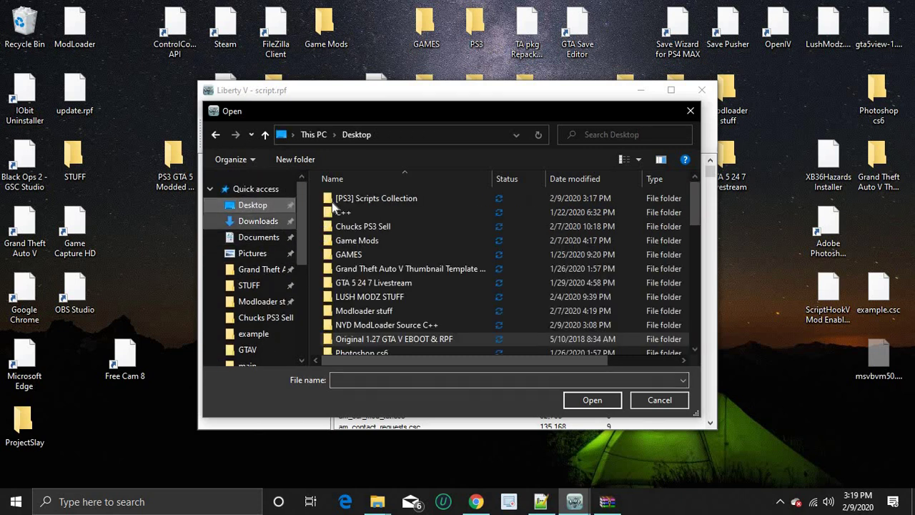
{"action": "double_click", "coordinate": [345, 211]}
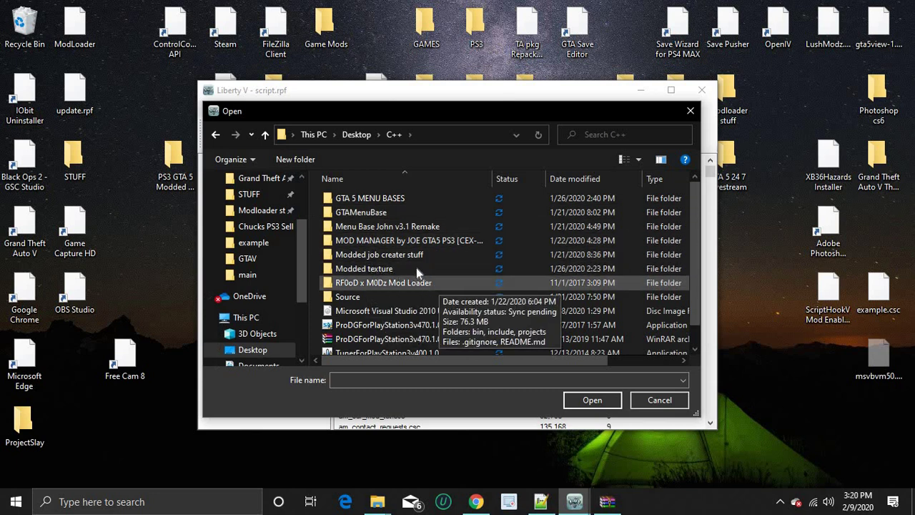
{"action": "left_click", "coordinate": [216, 134]}
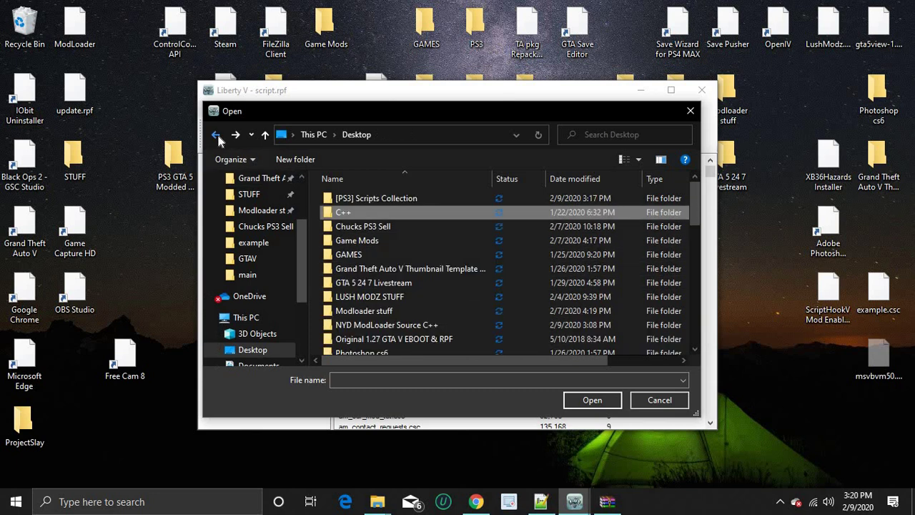
{"action": "left_click", "coordinate": [216, 134]}
{"action": "scroll", "coordinate": [261, 209], "scroll_direction": "up", "scroll_amount": 2}
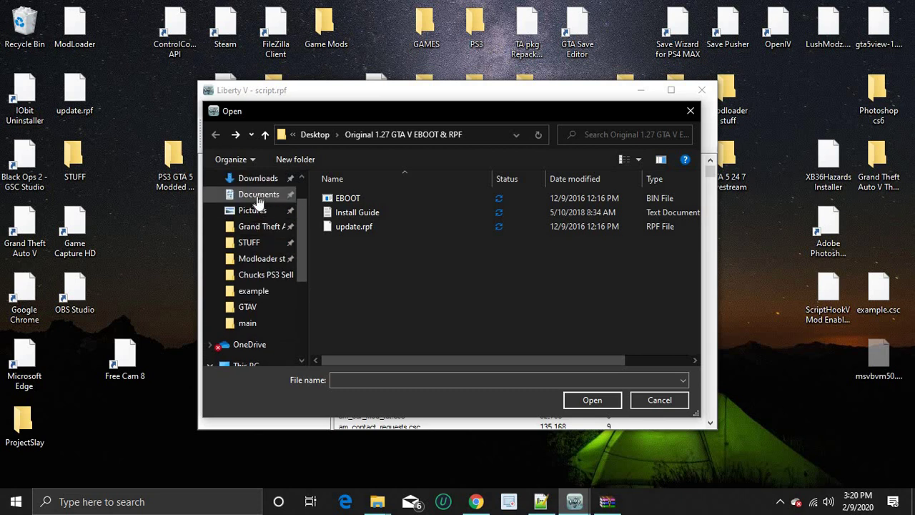
- Import ModLoader.csc into script.rpf from the desktop's NYD ModLoader Source C++\projects\ModLoader\GTAV\PS3\bin folder
{"action": "left_click", "coordinate": [253, 179]}
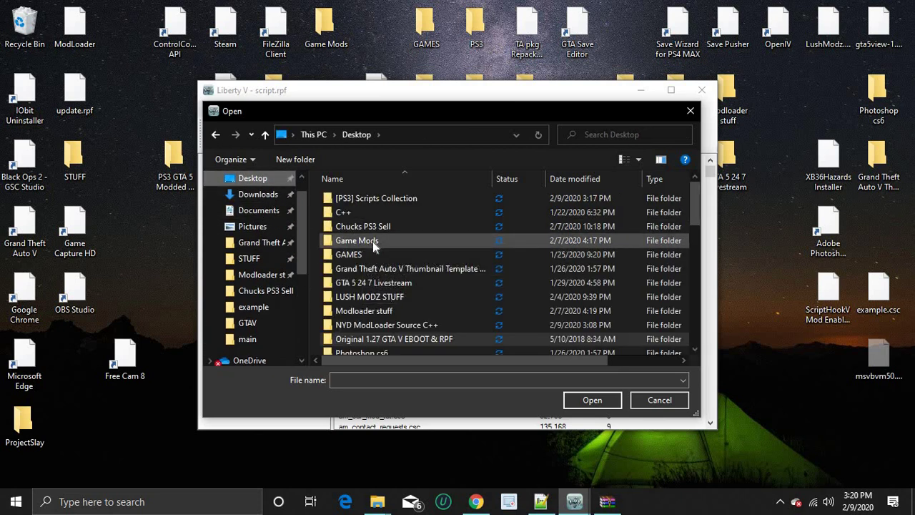
{"action": "scroll", "coordinate": [373, 241], "scroll_direction": "down", "scroll_amount": 1}
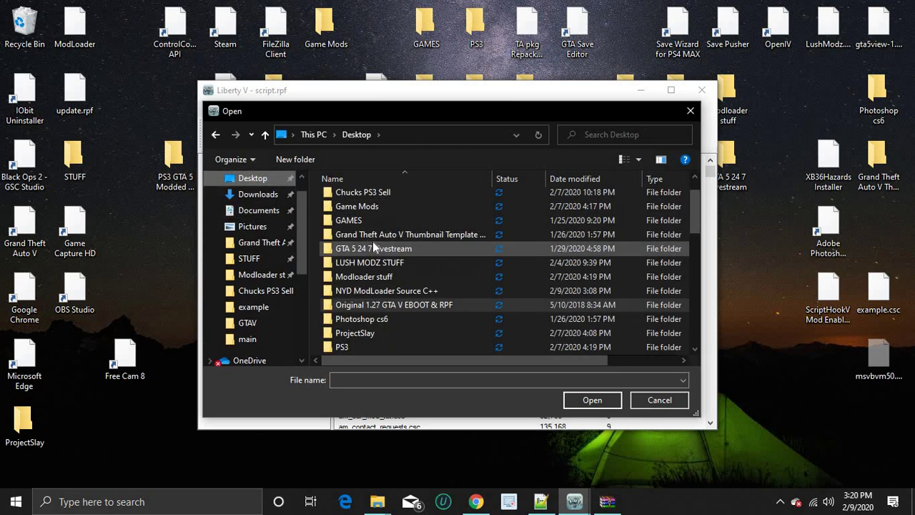
{"action": "double_click", "coordinate": [444, 293]}
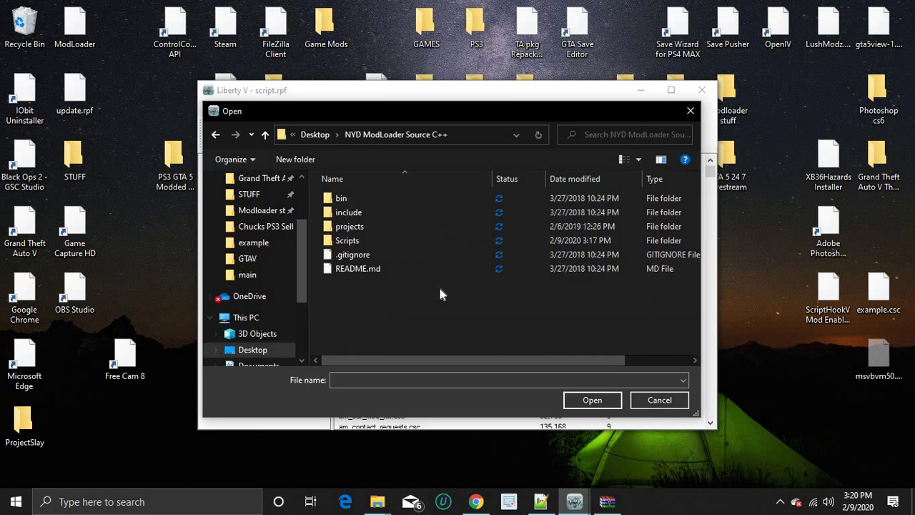
{"action": "left_click", "coordinate": [379, 228]}
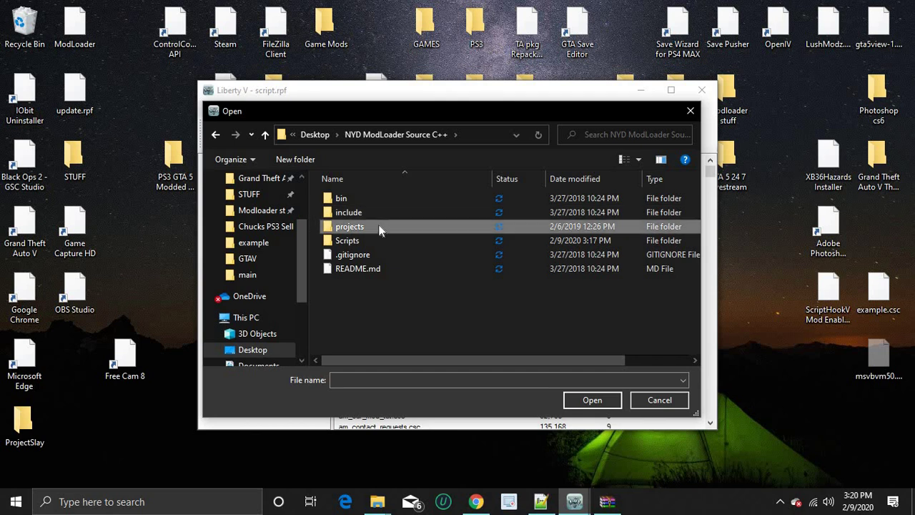
{"action": "double_click", "coordinate": [362, 226]}
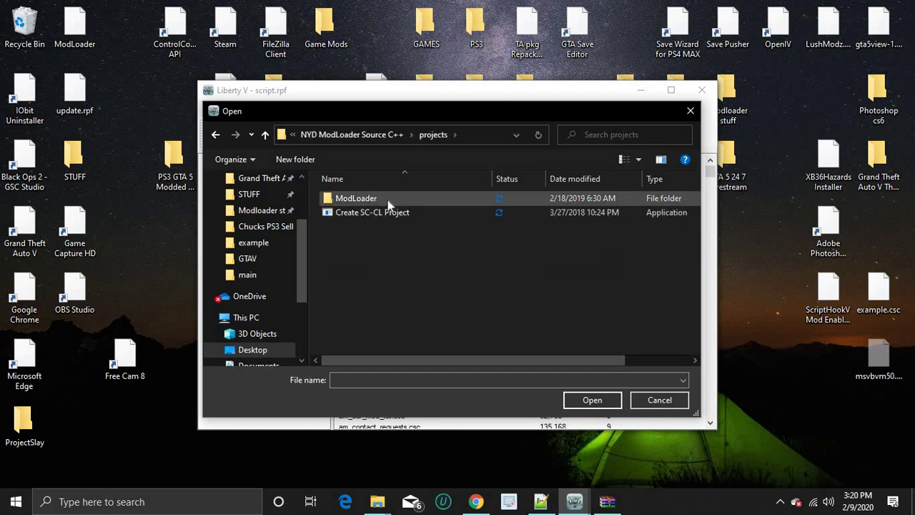
{"action": "double_click", "coordinate": [376, 201]}
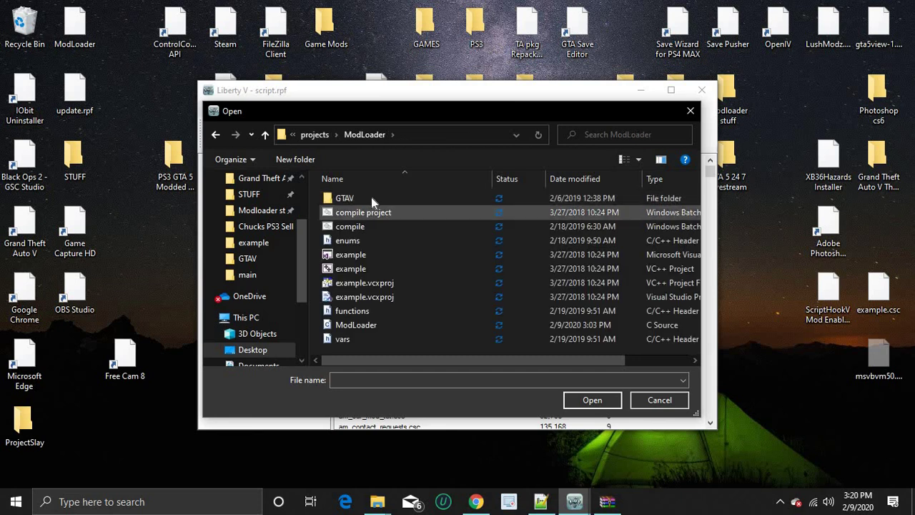
{"action": "double_click", "coordinate": [371, 198]}
{"action": "double_click", "coordinate": [371, 198]}
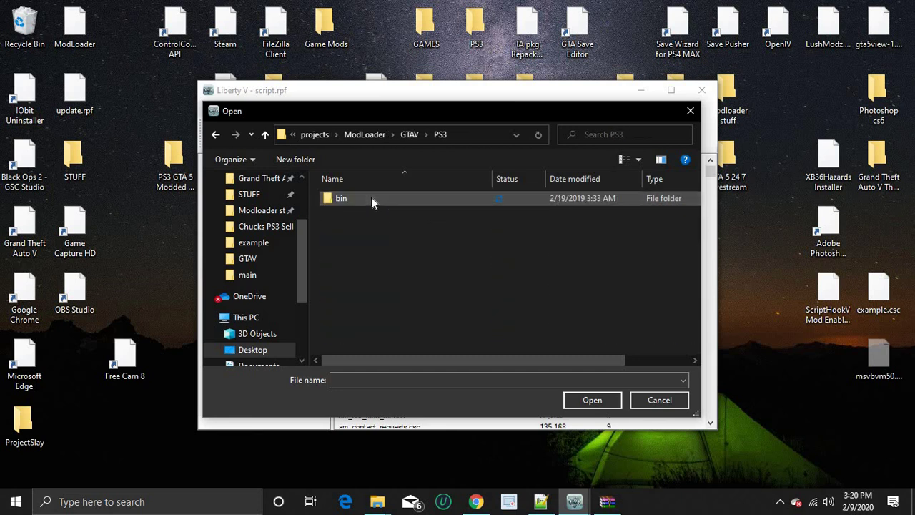
{"action": "double_click", "coordinate": [371, 198]}
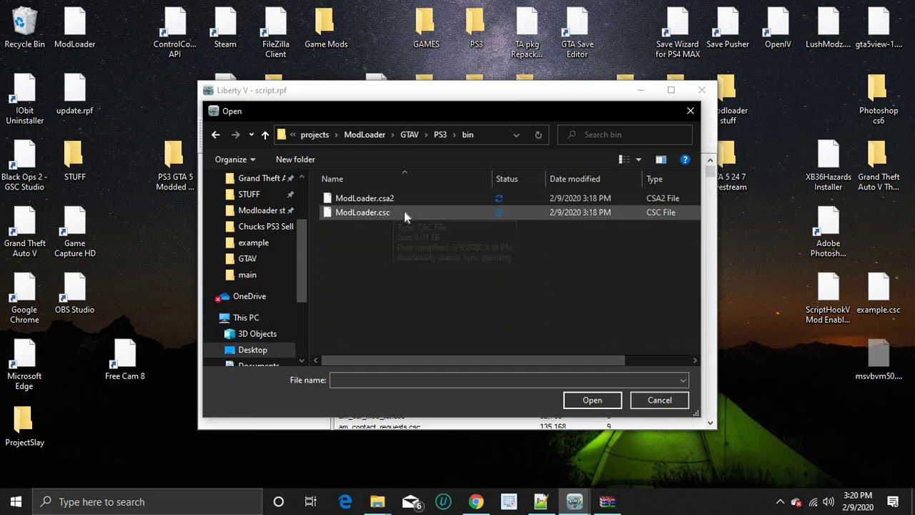
{"action": "left_click", "coordinate": [405, 211]}
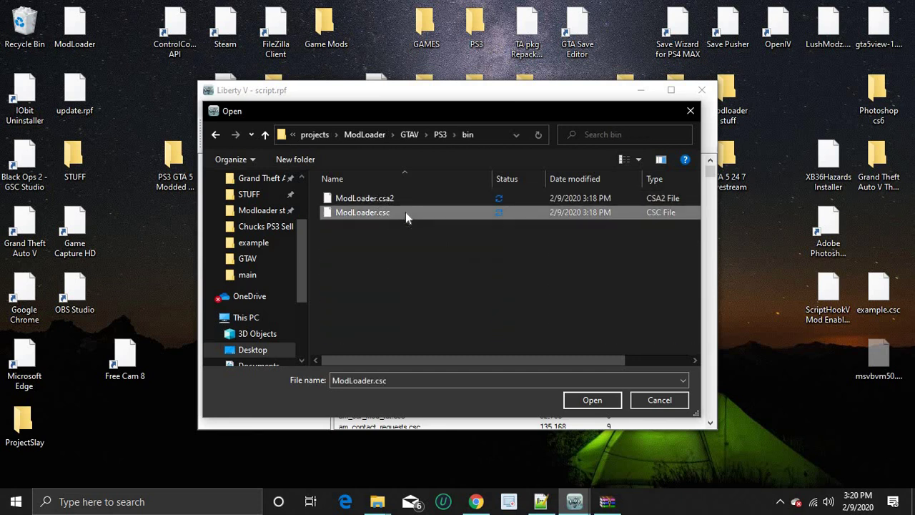
{"action": "left_click", "coordinate": [598, 401]}
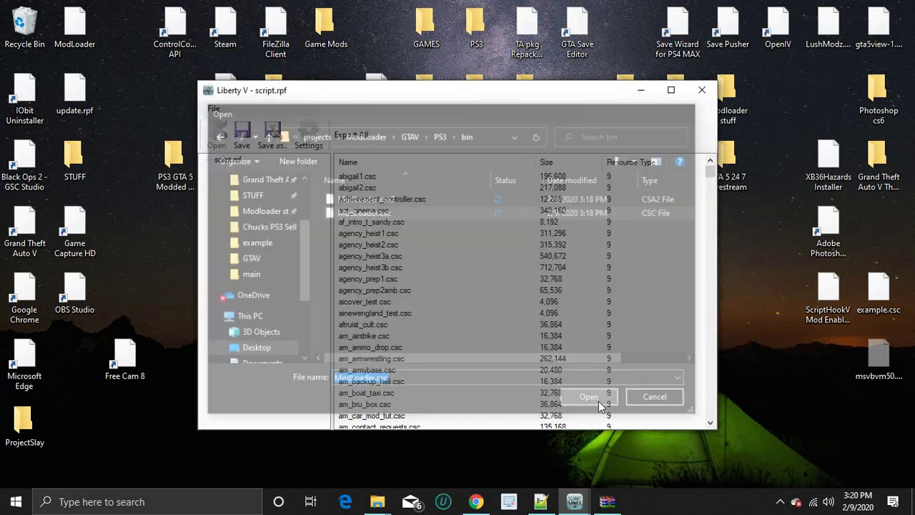
{"action": "left_click", "coordinate": [620, 392]}
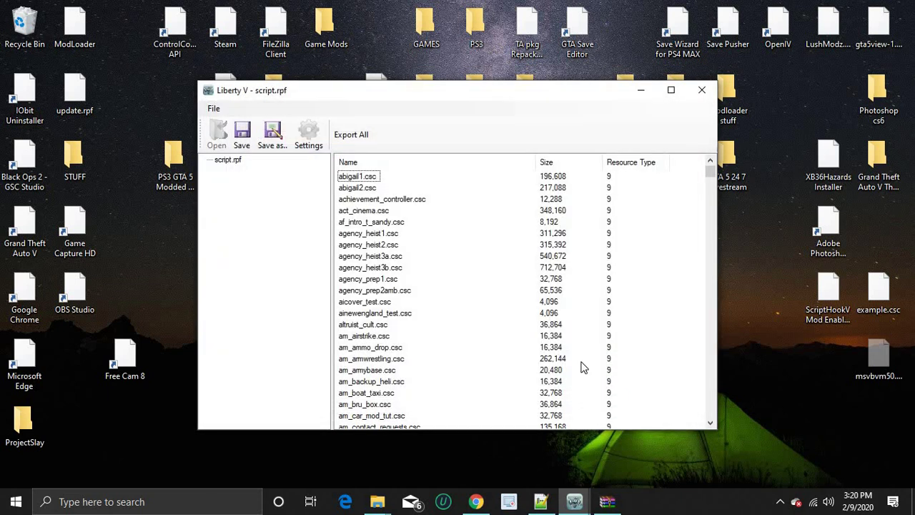
- Import iLLuminate.csc, NotYourDope.csc, ProjectCL.csc, Recoveryv3.csc, rock_menu2.csc and Tgsaudoiz.csc into script.rpf from the Scripts folder of NYD ModLoader Source C++
{"action": "right_click", "coordinate": [451, 293]}
{"action": "left_click", "coordinate": [468, 299]}
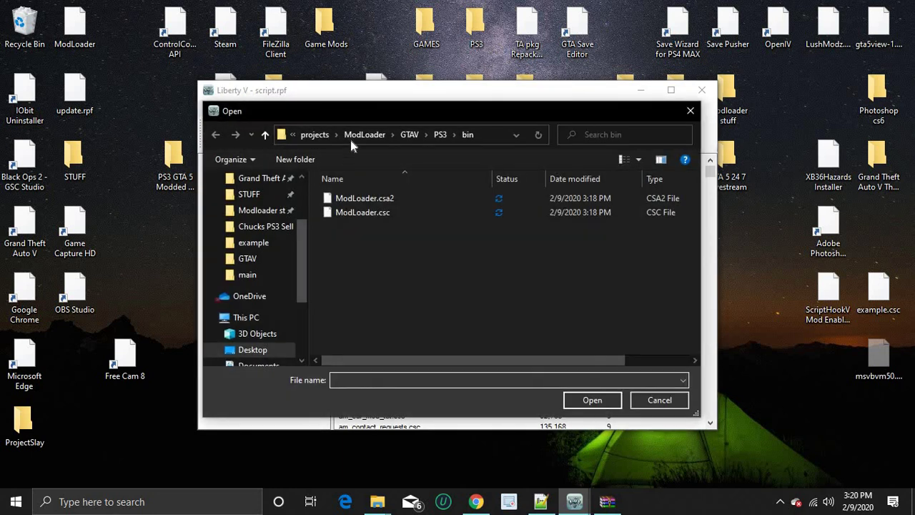
{"action": "left_click", "coordinate": [363, 135]}
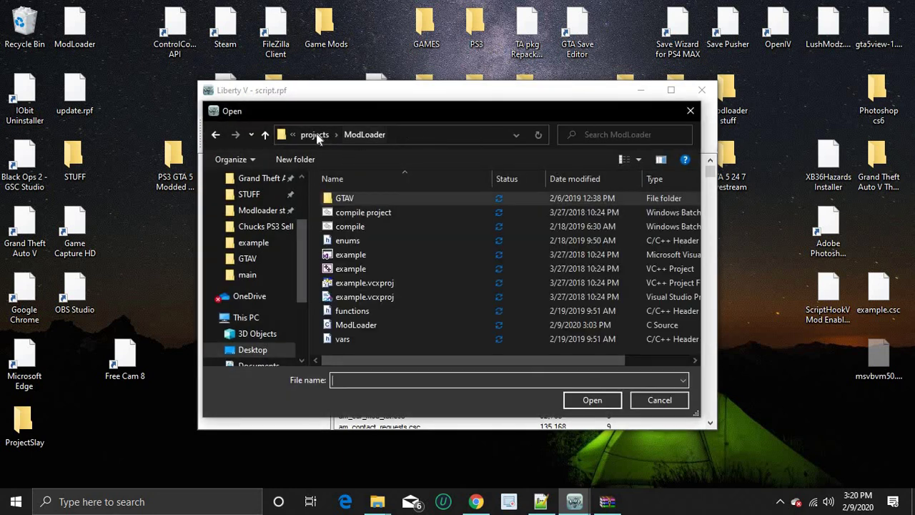
{"action": "left_click", "coordinate": [312, 135]}
{"action": "left_click", "coordinate": [308, 134]}
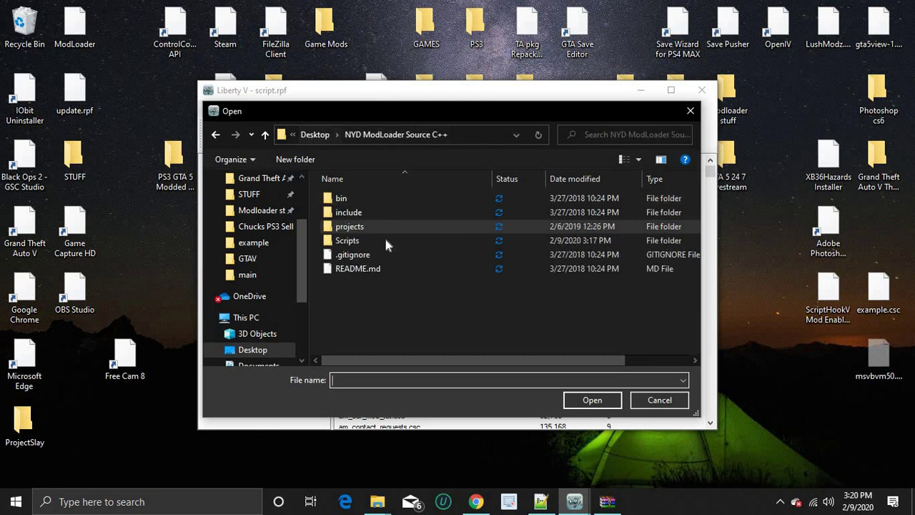
{"action": "double_click", "coordinate": [379, 243]}
{"action": "left_click", "coordinate": [379, 241]}
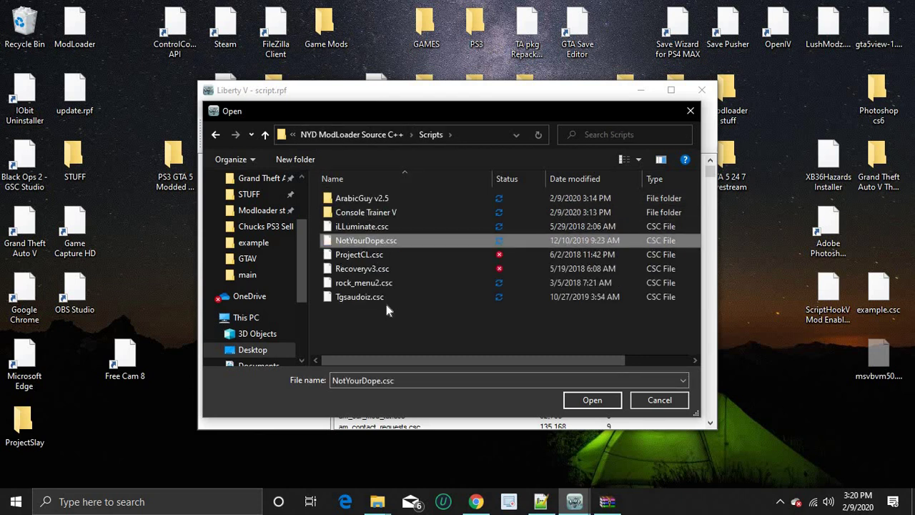
{"action": "left_click_drag", "start_coordinate": [379, 335], "coordinate": [358, 229]}
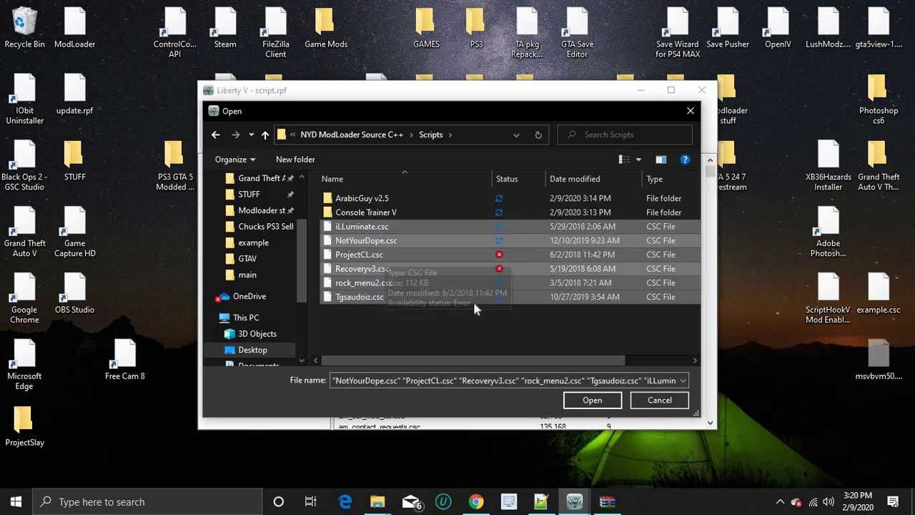
{"action": "left_click", "coordinate": [579, 404]}
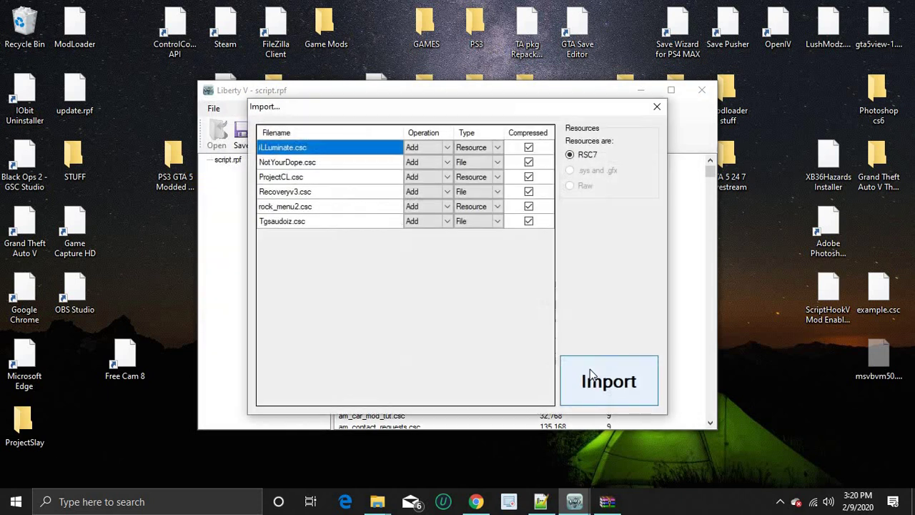
{"action": "left_click", "coordinate": [589, 374]}
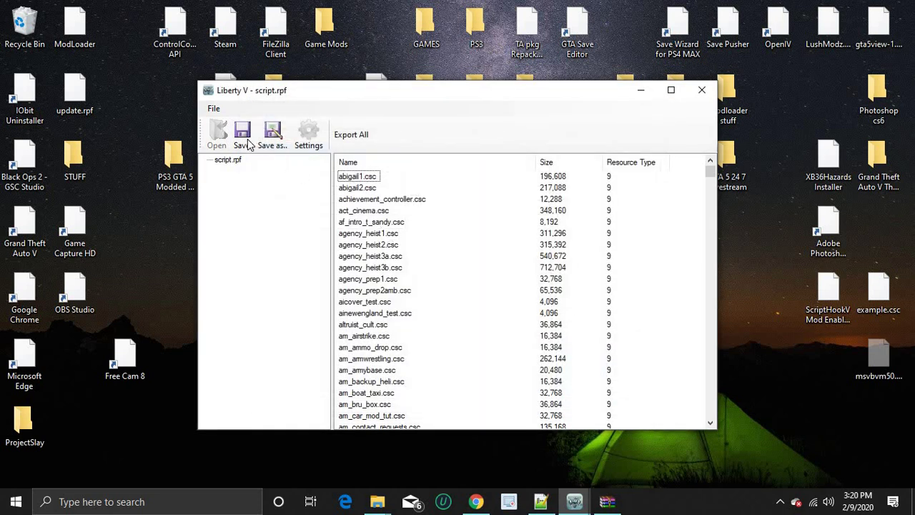
- Import ArabicGuy.csc and LSPDM0D.csc from the Scripts\ArabicGuy v2.5 folder into script.rpf and save all changes
{"action": "right_click", "coordinate": [491, 281]}
{"action": "left_click", "coordinate": [500, 279]}
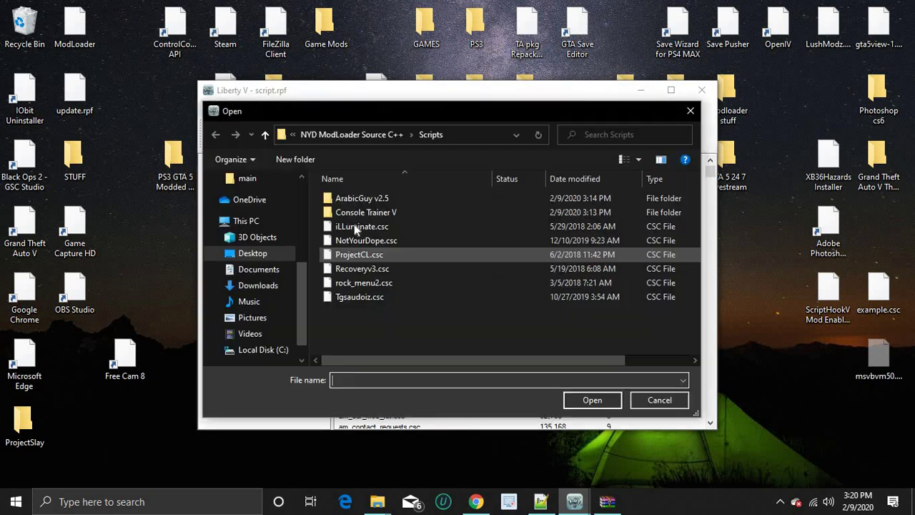
{"action": "double_click", "coordinate": [364, 198]}
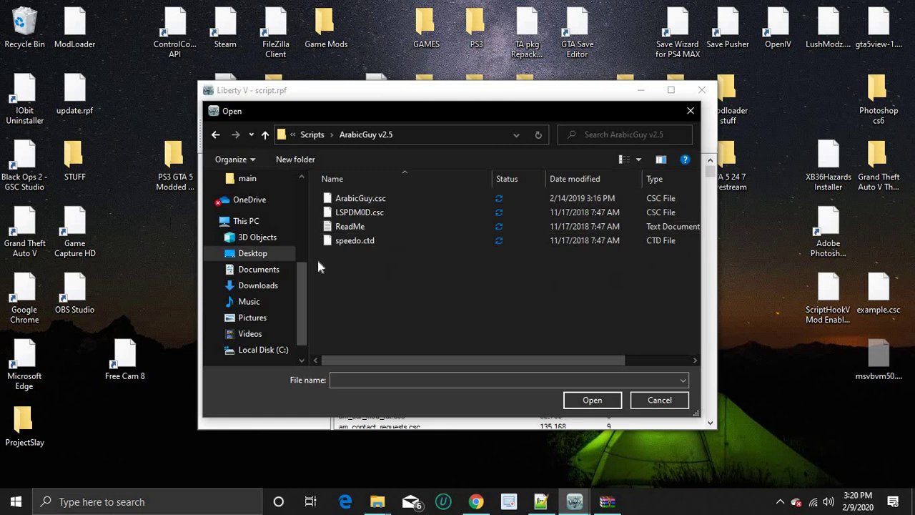
{"action": "left_click", "coordinate": [320, 193]}
{"action": "left_click", "coordinate": [386, 213], "text": "ctrl"}
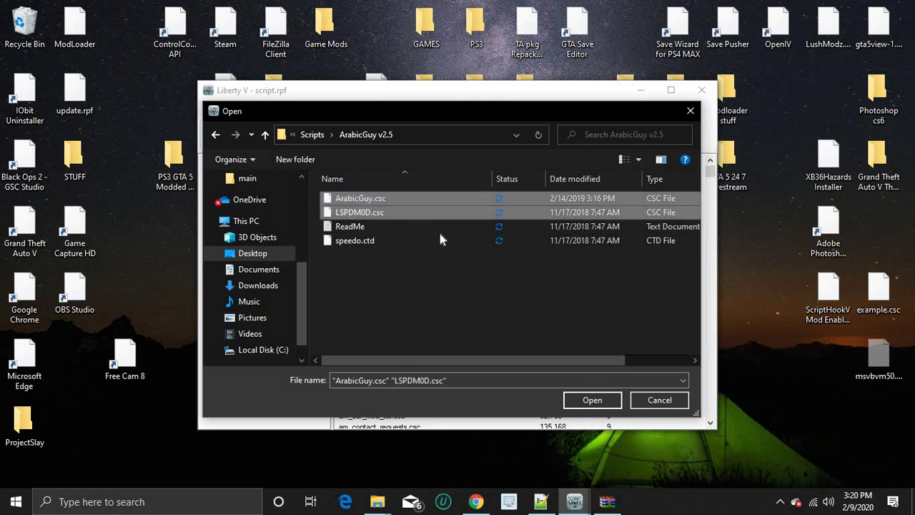
{"action": "left_click", "coordinate": [585, 400]}
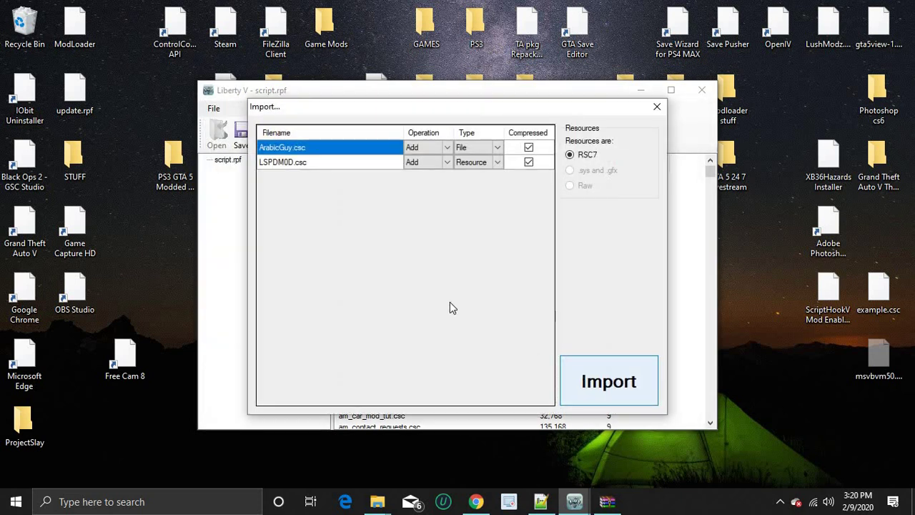
{"action": "key", "text": "Return"}
{"action": "left_click", "coordinate": [477, 296]}
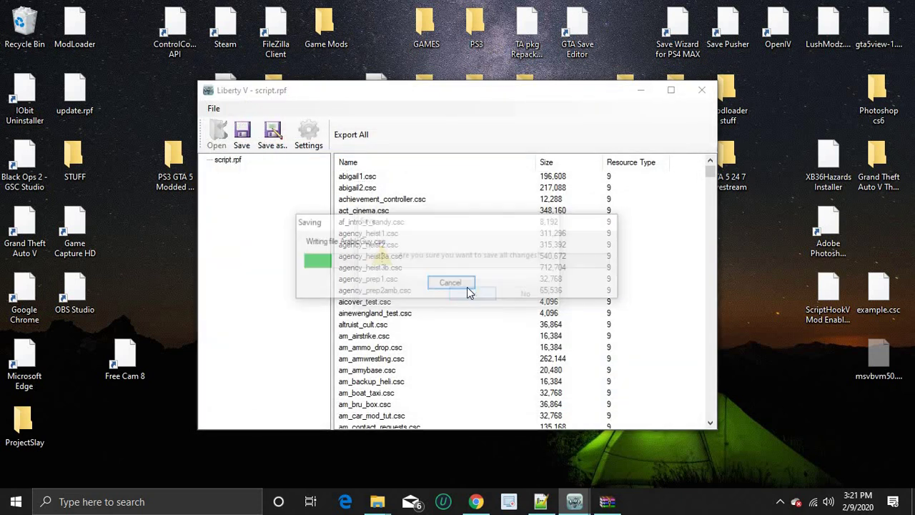
- Import all the .csc files from the Scripts\Console Trainer V folder into script.rpf, leaving out speedometers.ctd
{"action": "right_click", "coordinate": [476, 286]}
{"action": "left_click", "coordinate": [494, 287]}
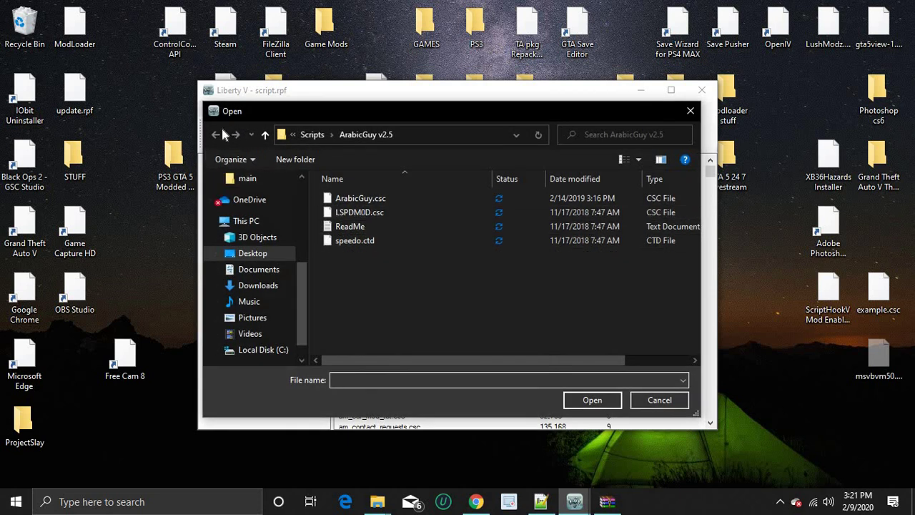
{"action": "key", "text": "alt+Up"}
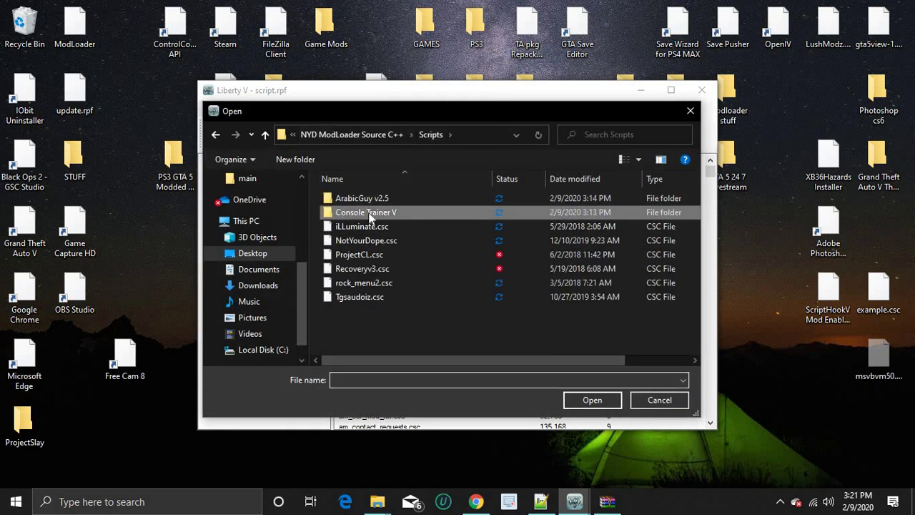
{"action": "double_click", "coordinate": [361, 213]}
{"action": "left_click_drag", "start_coordinate": [314, 188], "coordinate": [413, 382]}
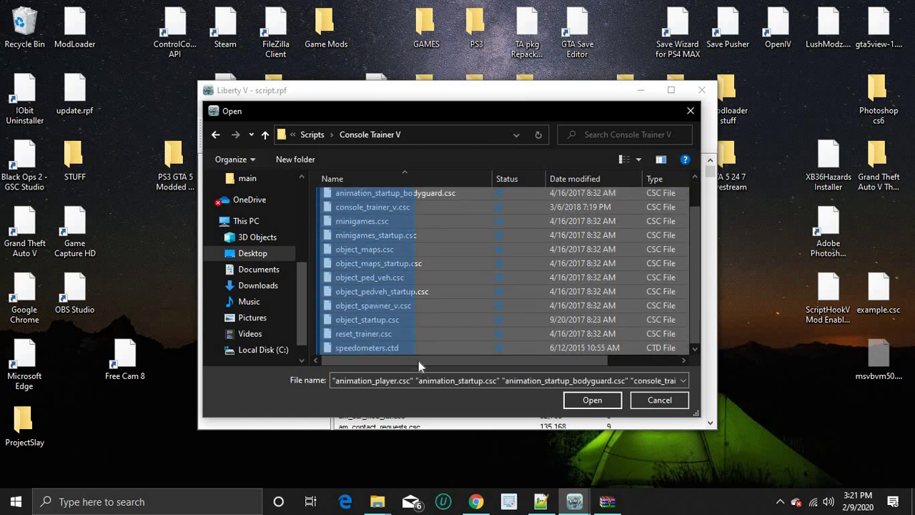
{"action": "mouse_move", "coordinate": [433, 349]}
{"action": "left_mouse_down"}
{"action": "mouse_move", "coordinate": [438, 330]}
{"action": "mouse_move", "coordinate": [433, 339]}
{"action": "left_mouse_up"}
{"action": "left_click", "coordinate": [592, 400]}
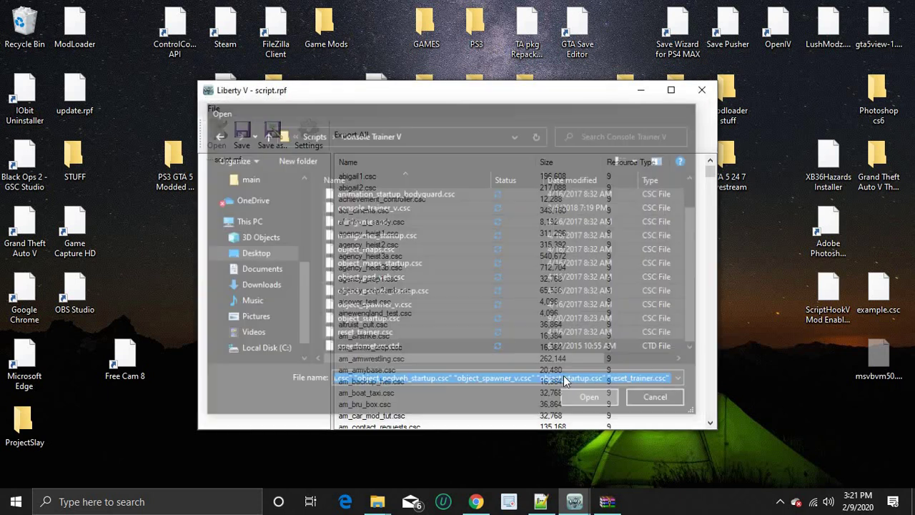
{"action": "left_click", "coordinate": [590, 383]}
- Save all changes to script.rpf and close it to return to update.rpf
{"action": "left_click", "coordinate": [241, 138]}
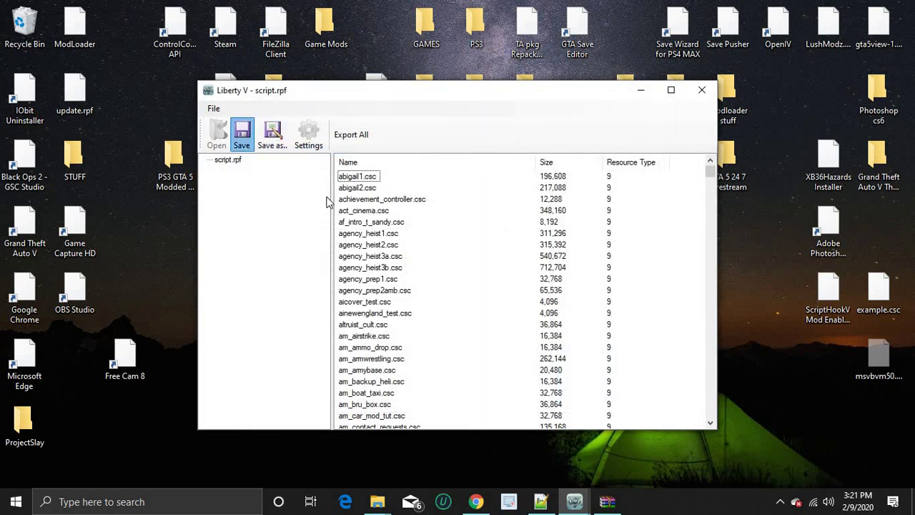
{"action": "left_click", "coordinate": [471, 294]}
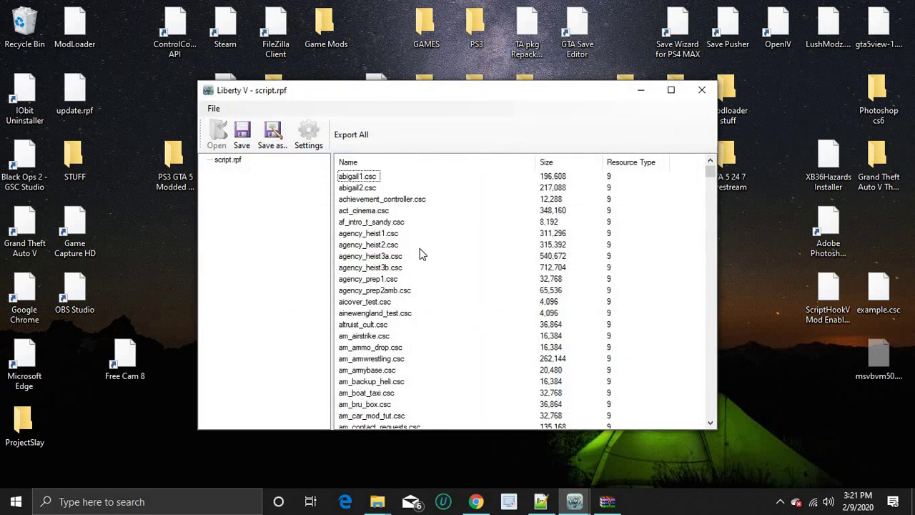
{"action": "left_click", "coordinate": [702, 92]}
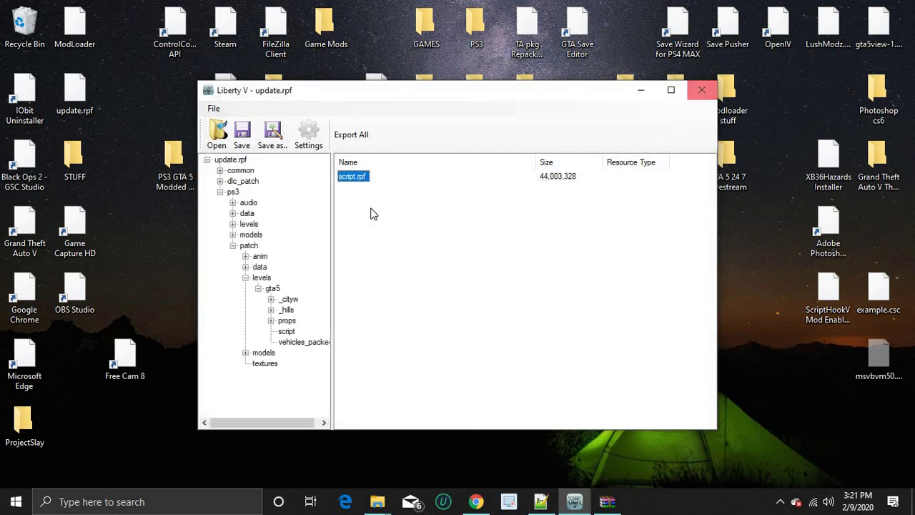
- Open script_txds.rpf from ps3\patch\textures and import speedometers.ctd from the Console Trainer V folder
{"action": "left_click", "coordinate": [266, 363]}
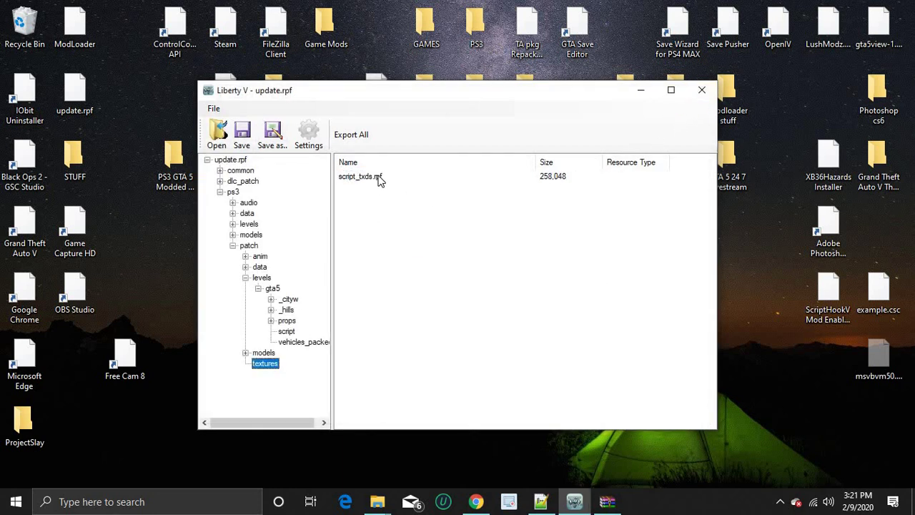
{"action": "double_click", "coordinate": [378, 179]}
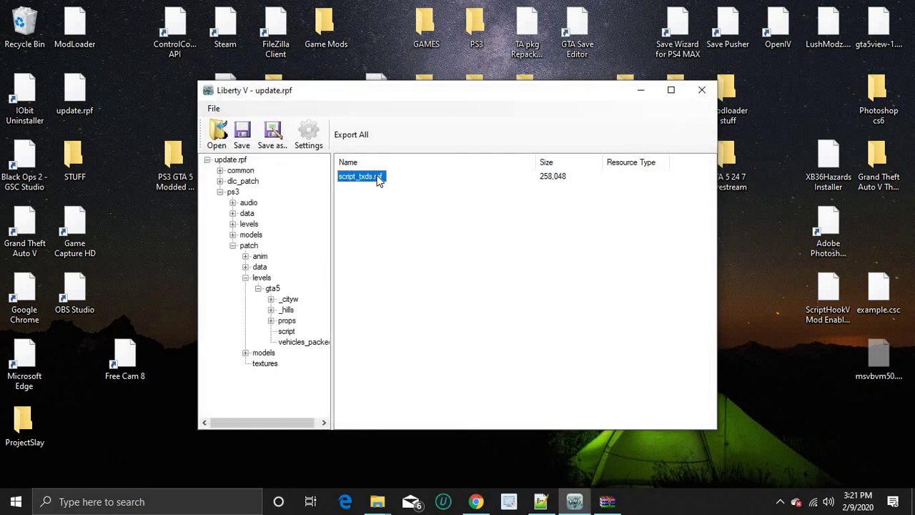
{"action": "right_click", "coordinate": [380, 369]}
{"action": "left_click", "coordinate": [408, 372]}
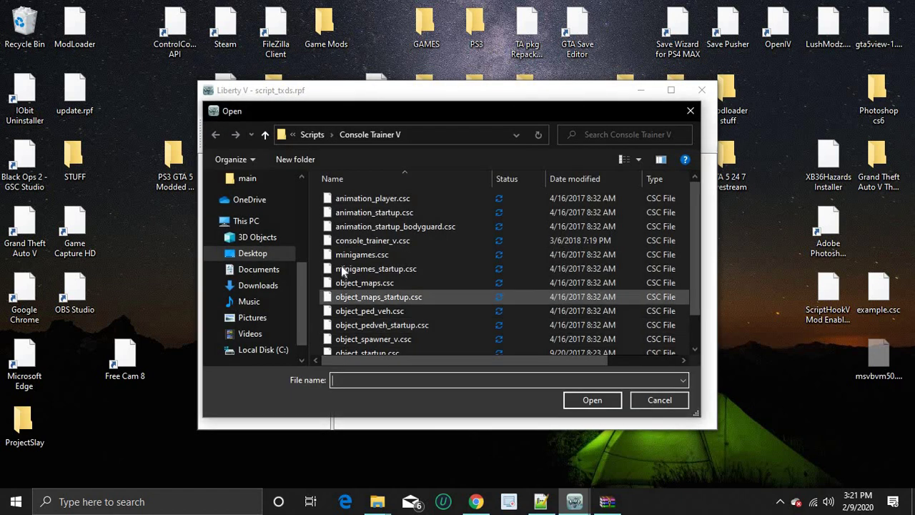
{"action": "scroll", "coordinate": [373, 284], "scroll_direction": "down", "scroll_amount": 1}
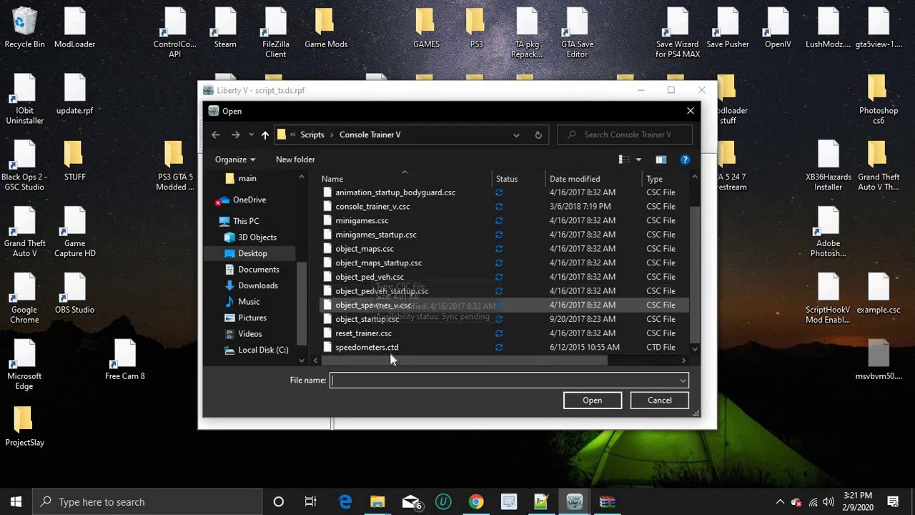
{"action": "left_click", "coordinate": [437, 349]}
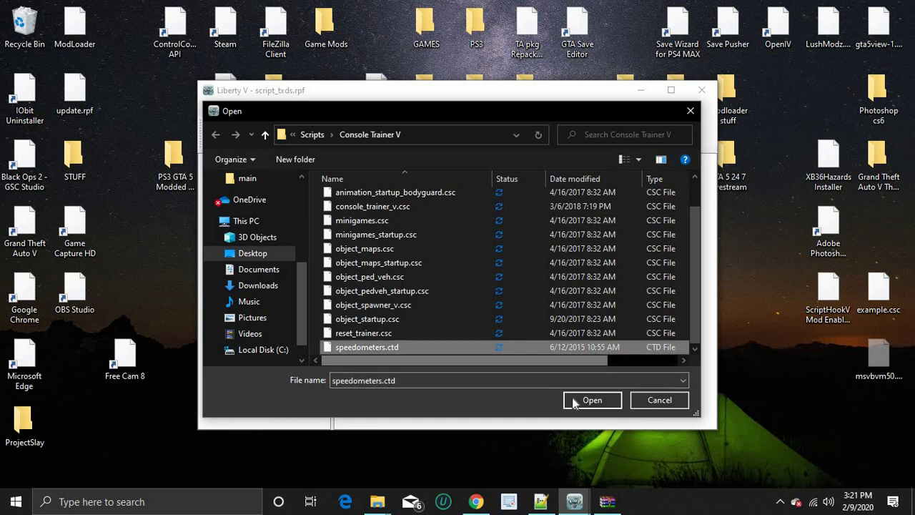
{"action": "left_click", "coordinate": [577, 400]}
{"action": "left_click", "coordinate": [608, 383]}
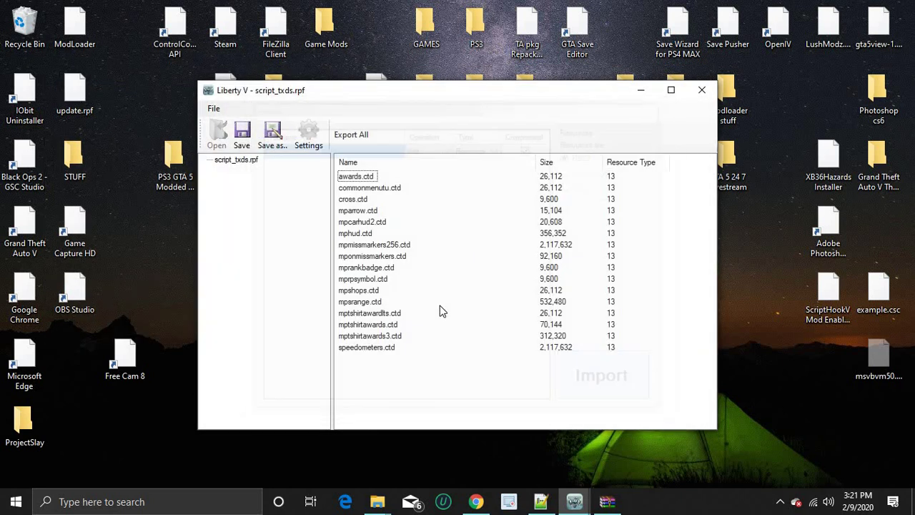
- Import speedo.ctd from the Scripts\ArabicGuy v2.5 folder into script_txds.rpf
{"action": "key", "text": "ctrl+o"}
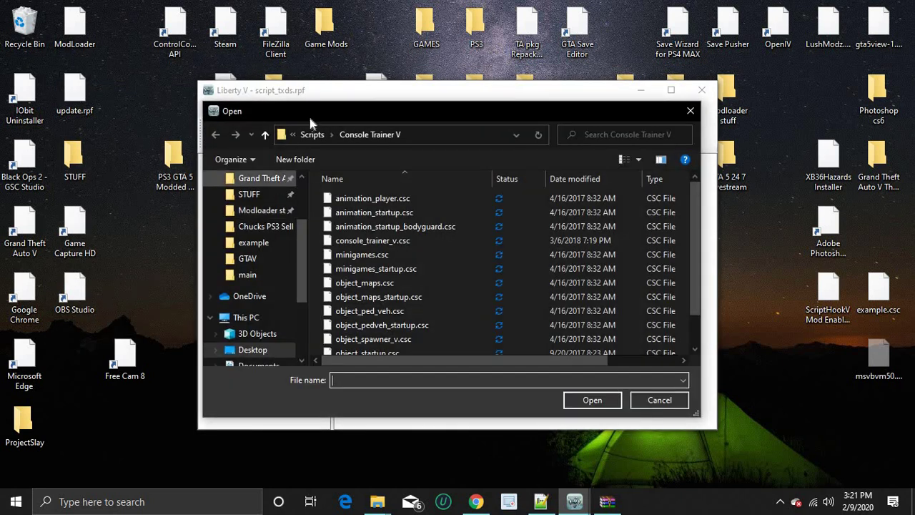
{"action": "left_click", "coordinate": [310, 135]}
{"action": "double_click", "coordinate": [362, 199]}
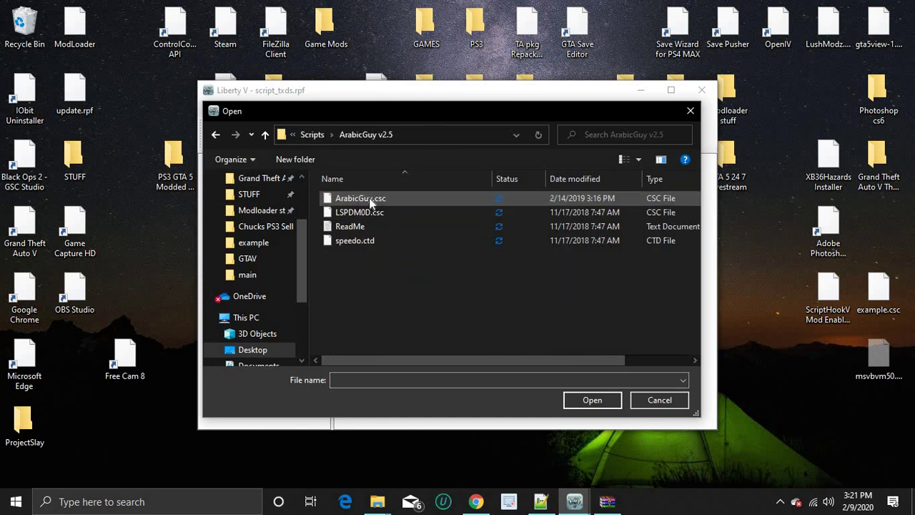
{"action": "left_click", "coordinate": [336, 243]}
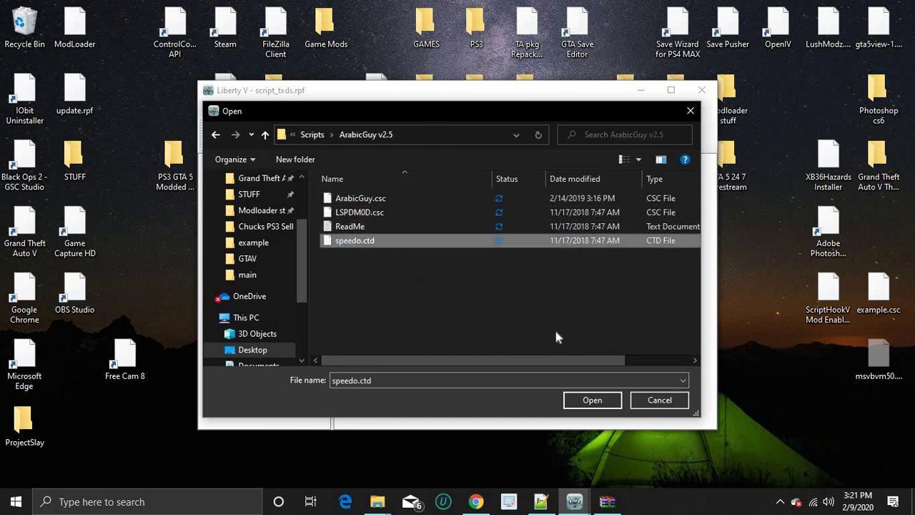
{"action": "left_click", "coordinate": [592, 400]}
{"action": "key", "text": "Return"}
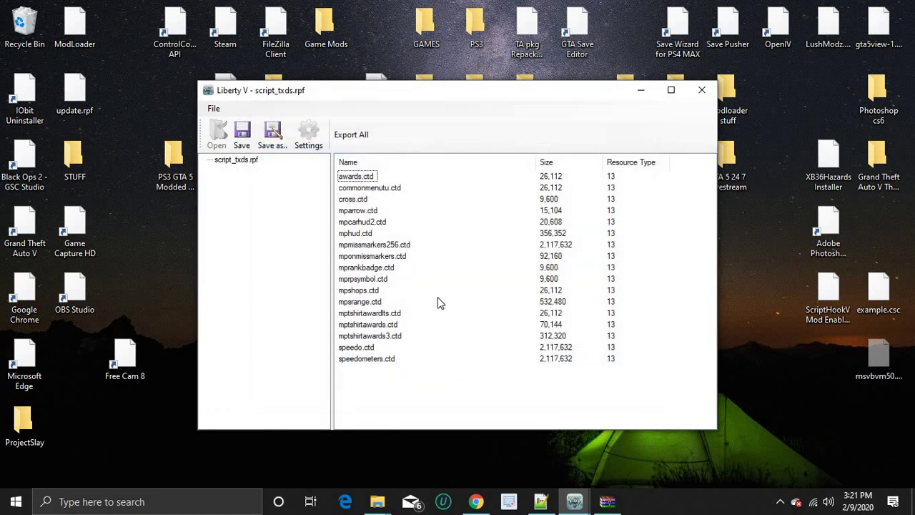
- Save all changes to script_txds.rpf and close it
{"action": "left_click", "coordinate": [243, 142]}
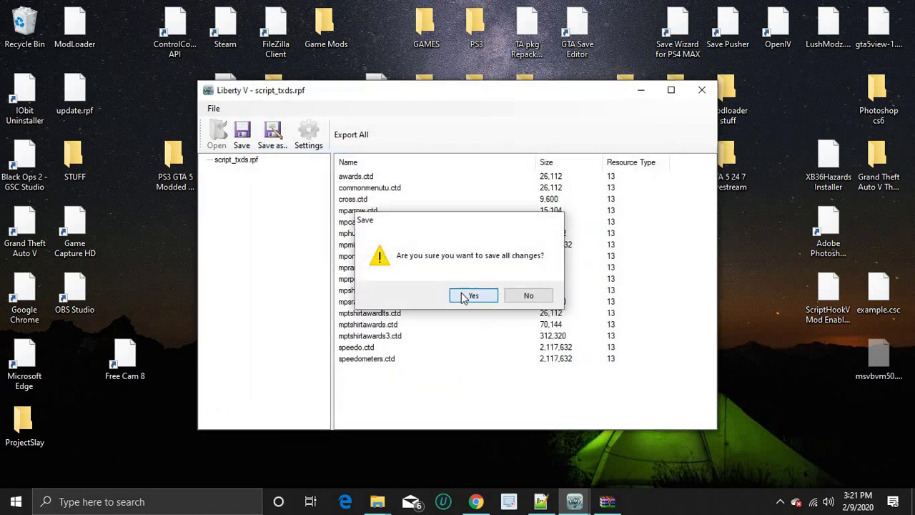
{"action": "left_click", "coordinate": [470, 296]}
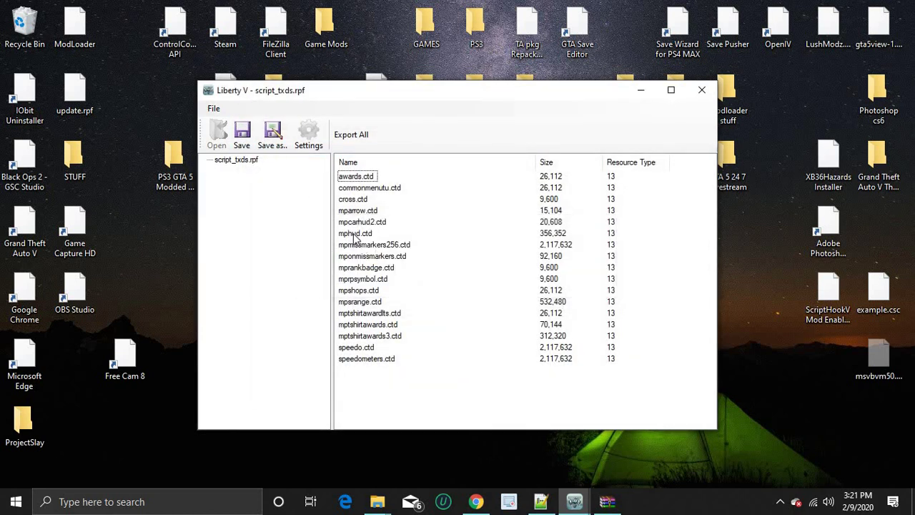
{"action": "left_click", "coordinate": [700, 93]}
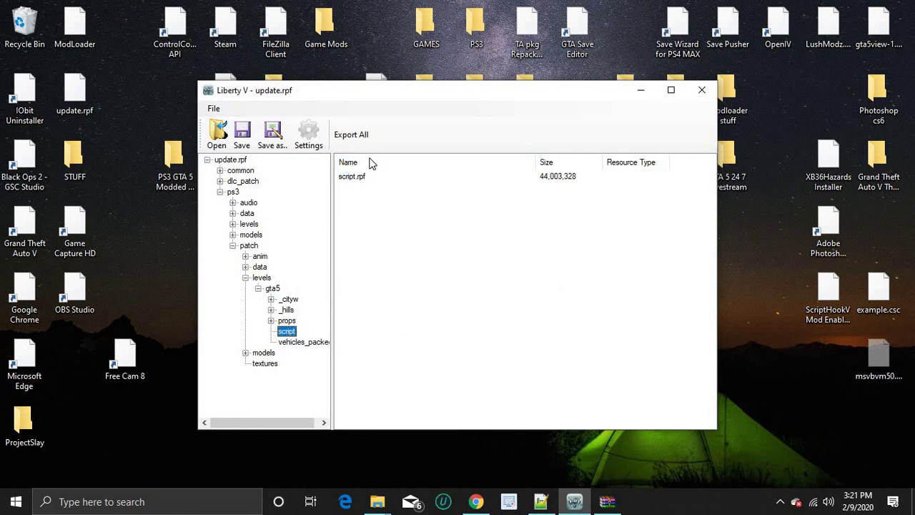
- Reopen script.rpf from the ps3\patch\levels\gta5\script folder
{"action": "double_click", "coordinate": [357, 177]}
{"action": "left_click", "coordinate": [379, 210]}
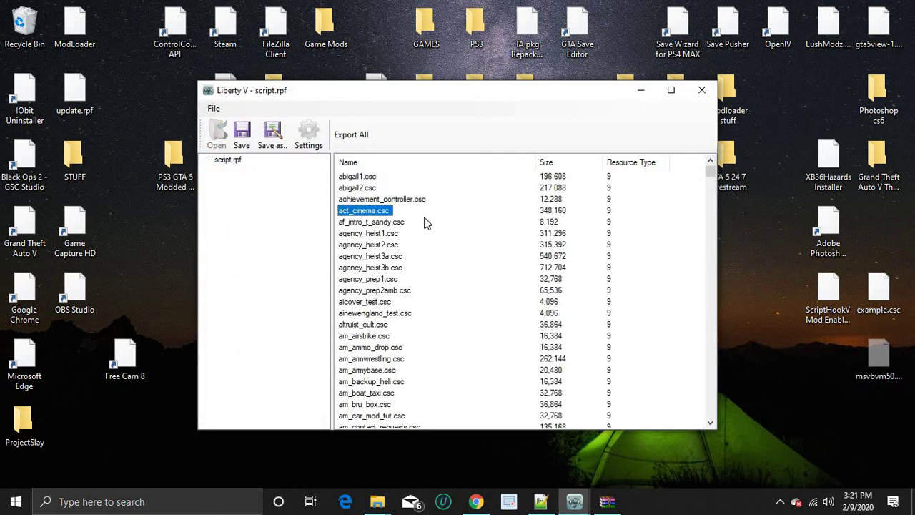
{"action": "right_click", "coordinate": [386, 209]}
{"action": "left_click", "coordinate": [429, 265]}
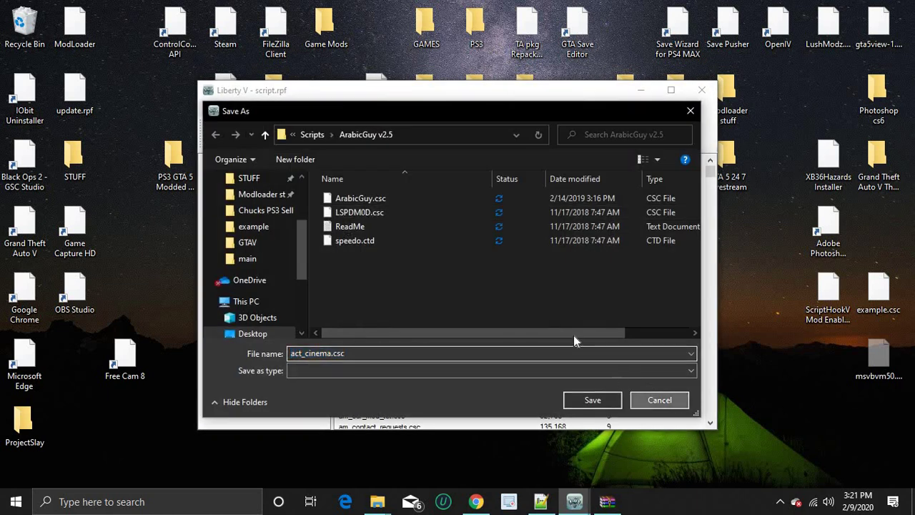
{"action": "left_click", "coordinate": [657, 399]}
- Examine mission_stat_alerter.csc and erootiik.ctd in the desktop's Modloader stuff\Required files folder without importing them, and leave the file selection
{"action": "right_click", "coordinate": [551, 310]}
{"action": "left_click", "coordinate": [594, 319]}
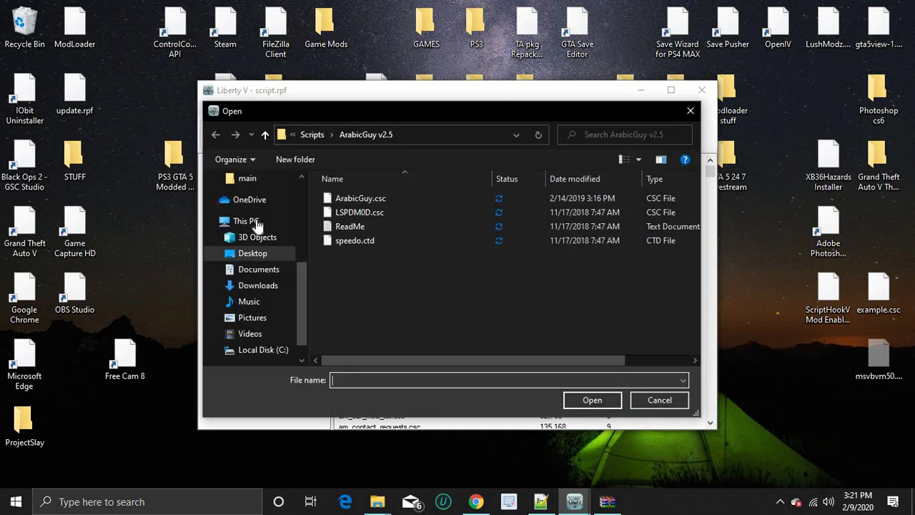
{"action": "scroll", "coordinate": [290, 236], "scroll_direction": "up", "scroll_amount": 3}
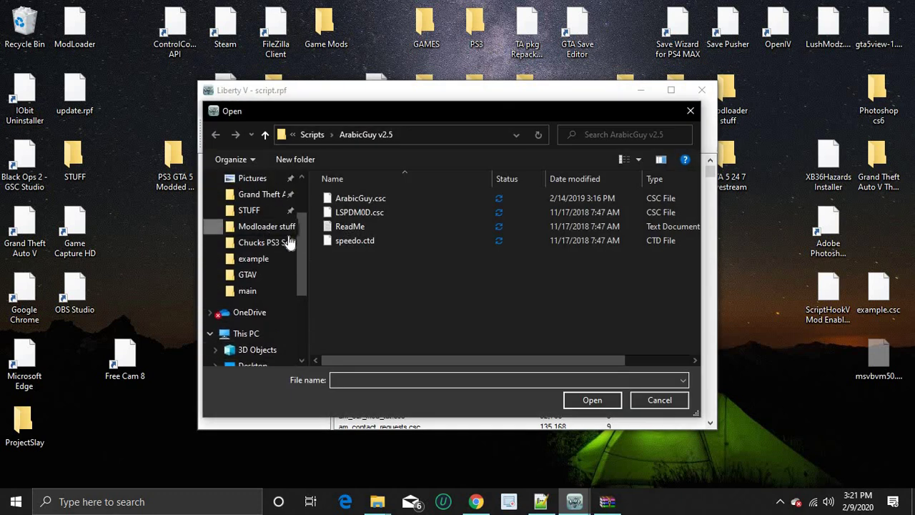
{"action": "left_click", "coordinate": [265, 226]}
{"action": "scroll", "coordinate": [375, 290], "scroll_direction": "down", "scroll_amount": 2}
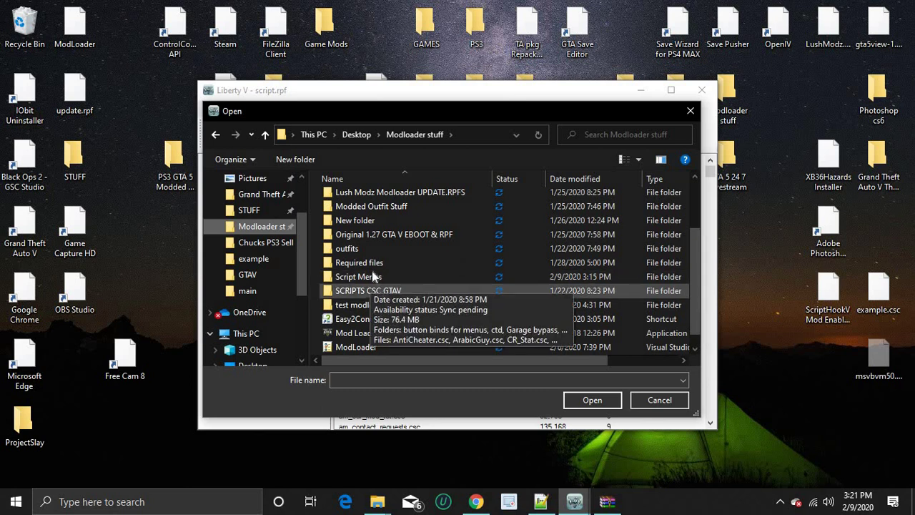
{"action": "double_click", "coordinate": [371, 266]}
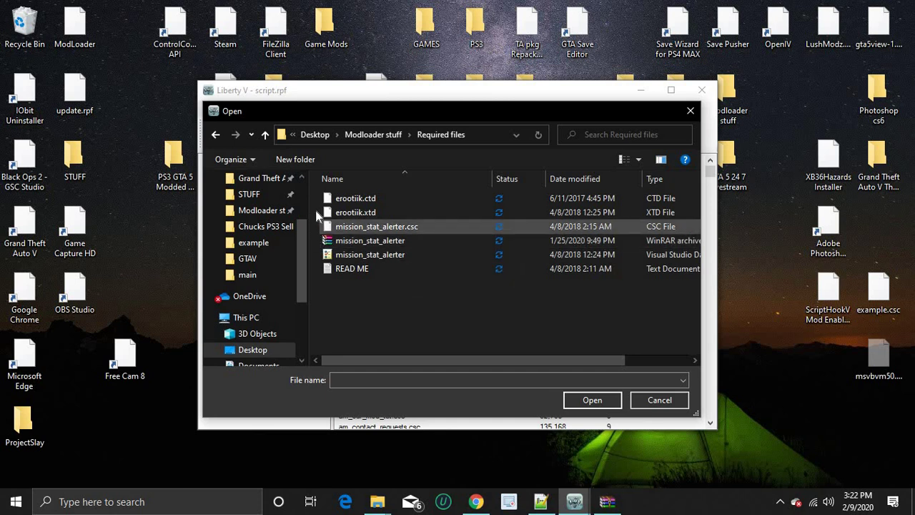
{"action": "left_click", "coordinate": [355, 229]}
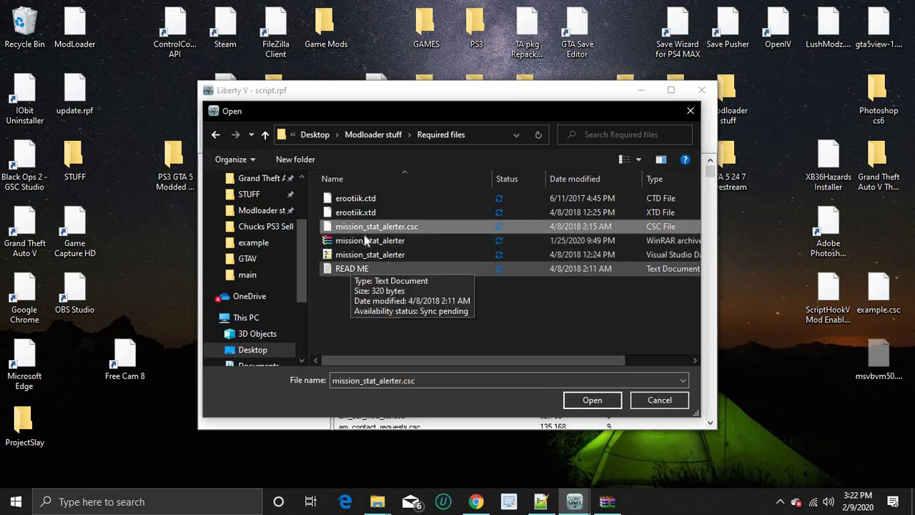
{"action": "left_click", "coordinate": [388, 197]}
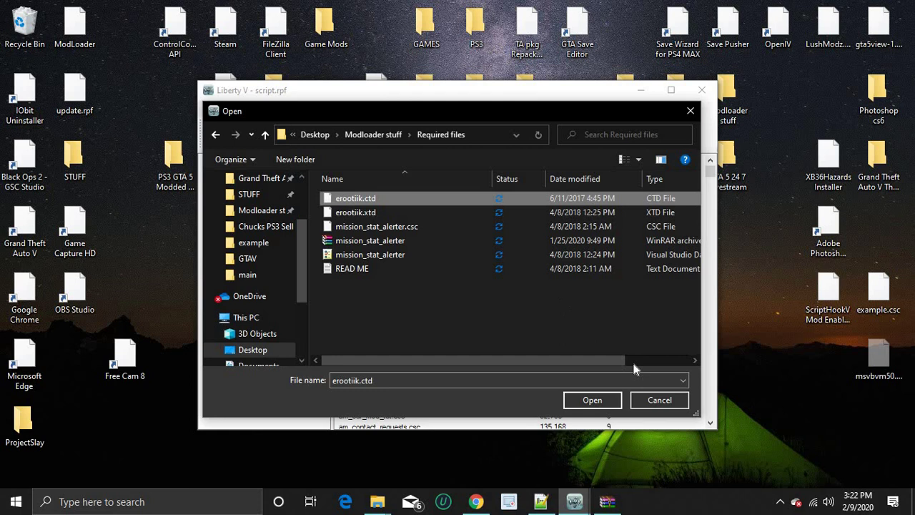
{"action": "left_click", "coordinate": [658, 400]}
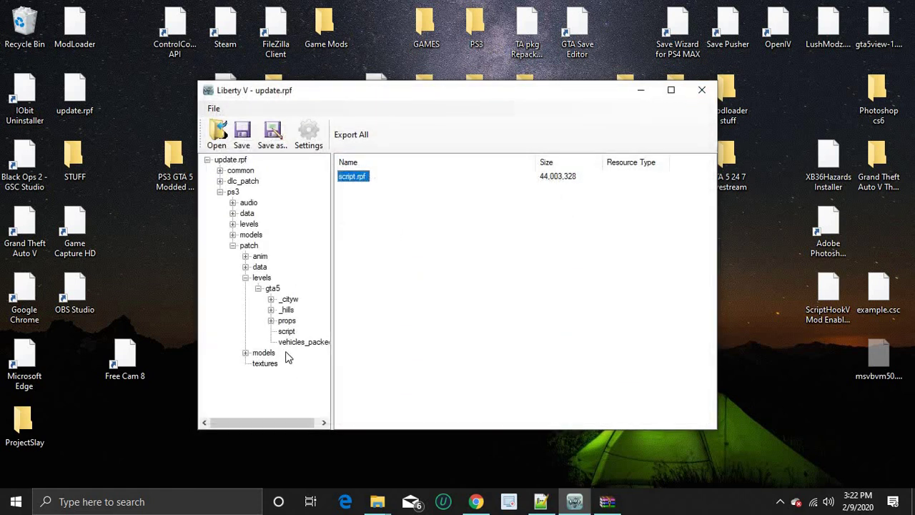
- Open script_txds.rpf from the ps3\patch\textures folder and start importing files into it
{"action": "double_click", "coordinate": [365, 179]}
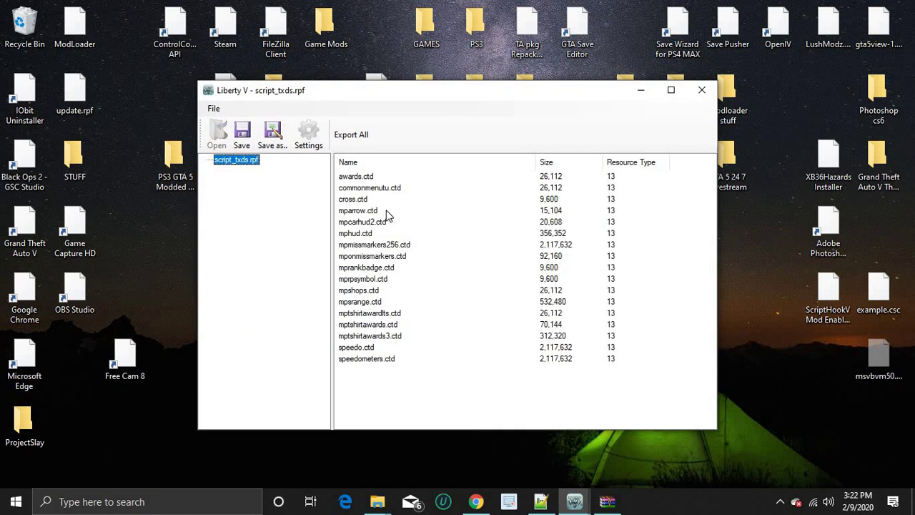
{"action": "right_click", "coordinate": [383, 208]}
{"action": "right_click", "coordinate": [371, 385]}
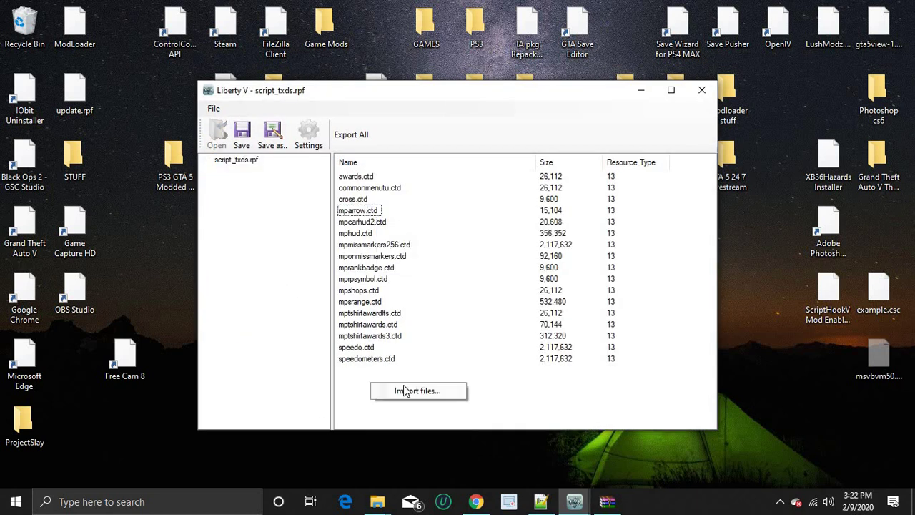
{"action": "left_click", "coordinate": [405, 391]}
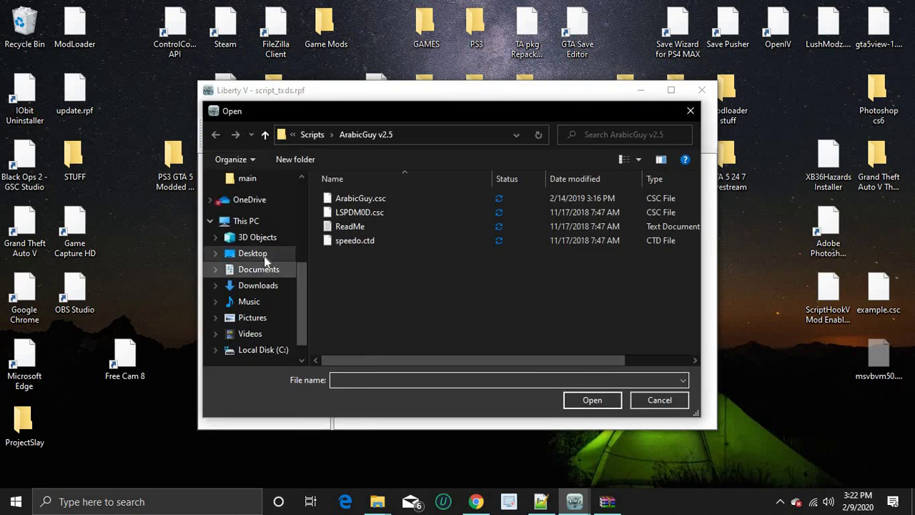
- Import erootiik.ctd from the desktop's Modloader stuff\Required files folder into script_txds.rpf
{"action": "scroll", "coordinate": [261, 253], "scroll_direction": "up", "scroll_amount": 2}
{"action": "scroll", "coordinate": [253, 250], "scroll_direction": "up", "scroll_amount": 3}
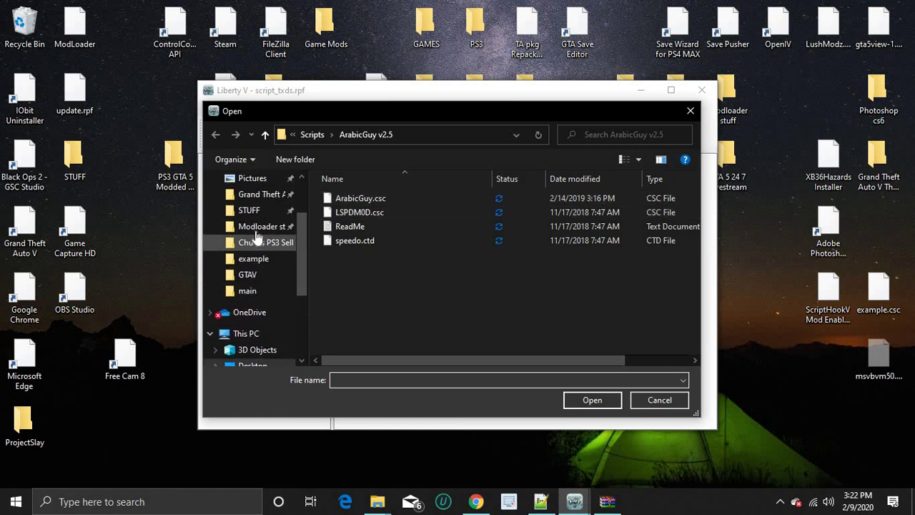
{"action": "left_click", "coordinate": [276, 279]}
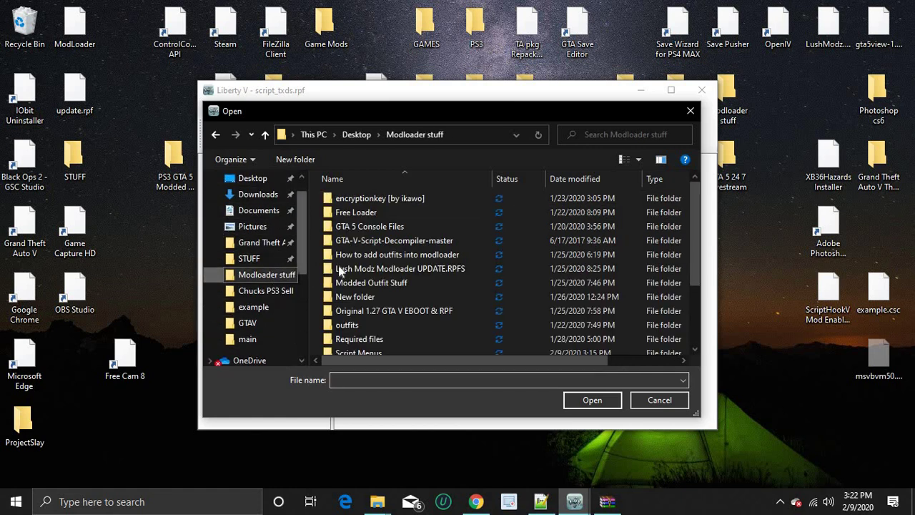
{"action": "scroll", "coordinate": [379, 286], "scroll_direction": "down", "scroll_amount": 2}
{"action": "scroll", "coordinate": [369, 277], "scroll_direction": "up", "scroll_amount": 1}
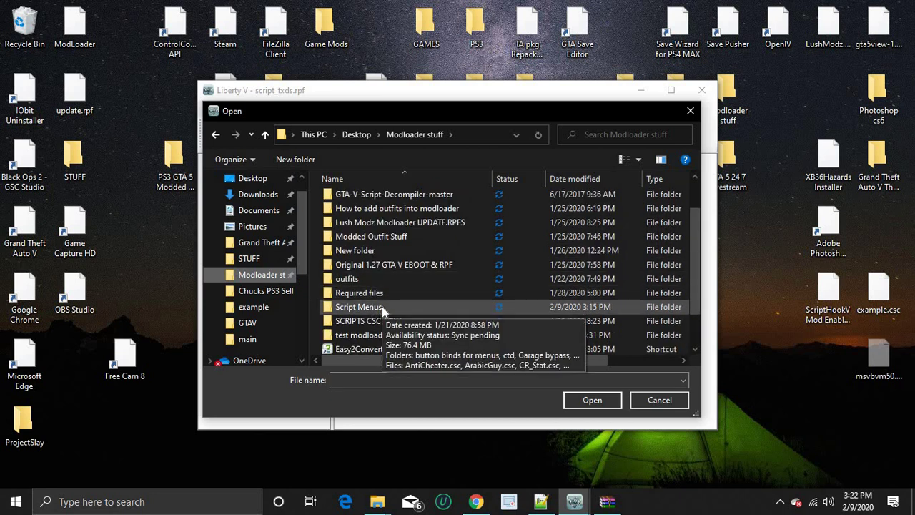
{"action": "left_click", "coordinate": [382, 306]}
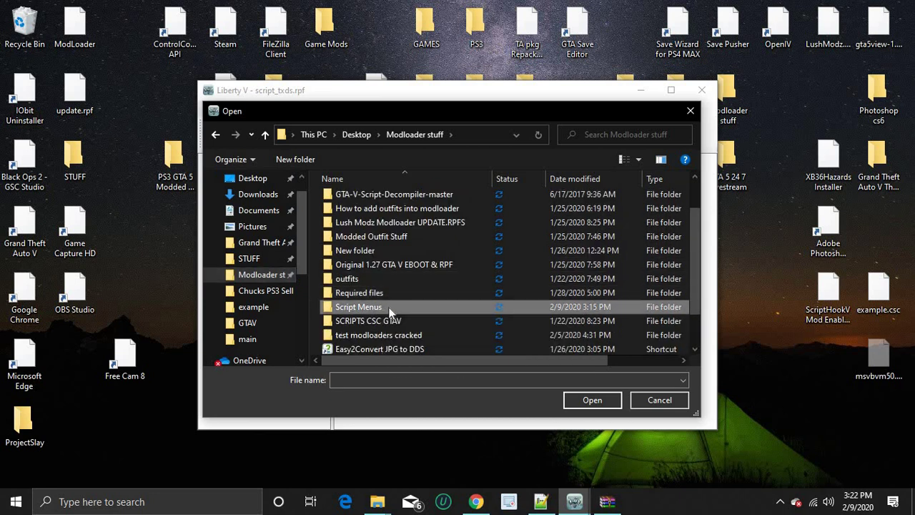
{"action": "double_click", "coordinate": [375, 292]}
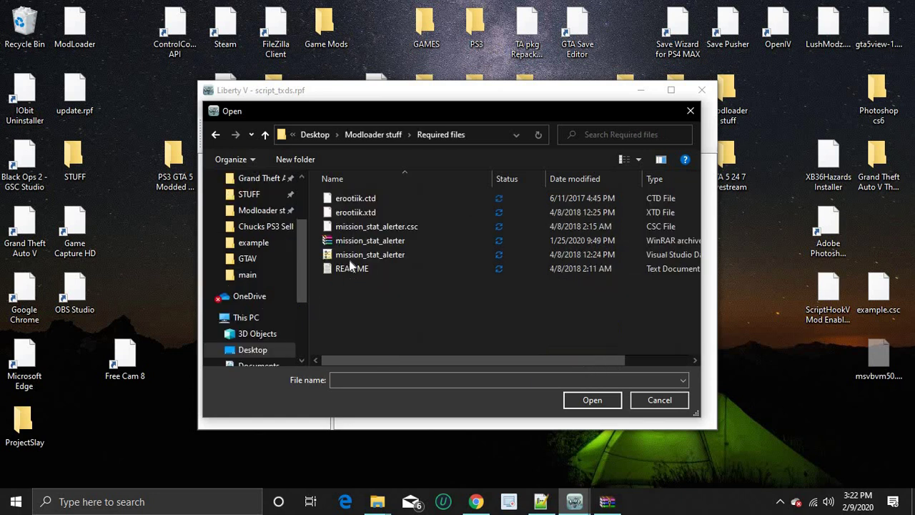
{"action": "left_click", "coordinate": [379, 198]}
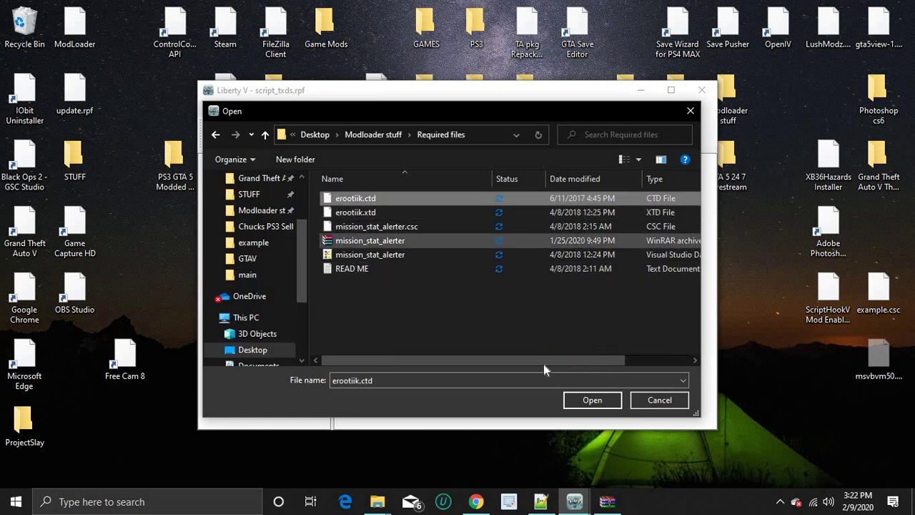
{"action": "left_click", "coordinate": [590, 401]}
{"action": "left_click", "coordinate": [615, 373]}
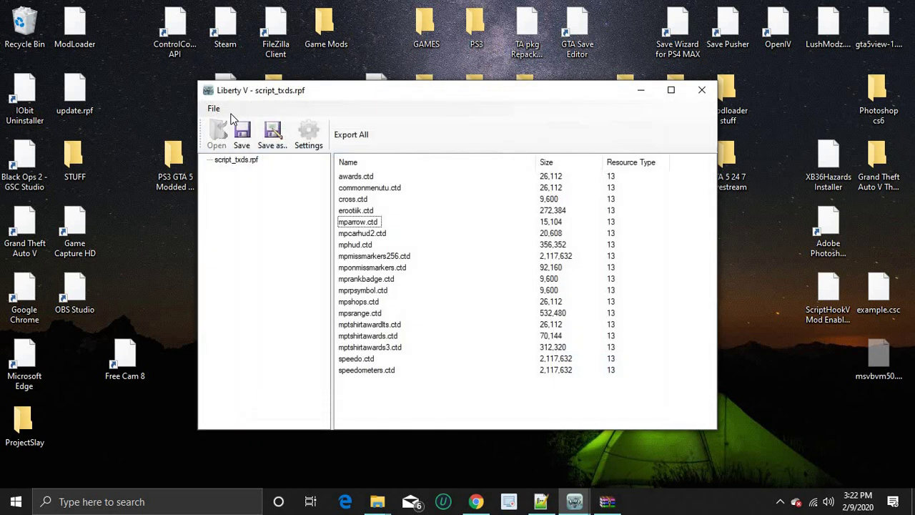
- Save all changes to script_txds.rpf with the erootiik.ctd texture included and close the archive
{"action": "left_click", "coordinate": [243, 135]}
{"action": "left_click", "coordinate": [482, 297]}
{"action": "left_click", "coordinate": [702, 93]}
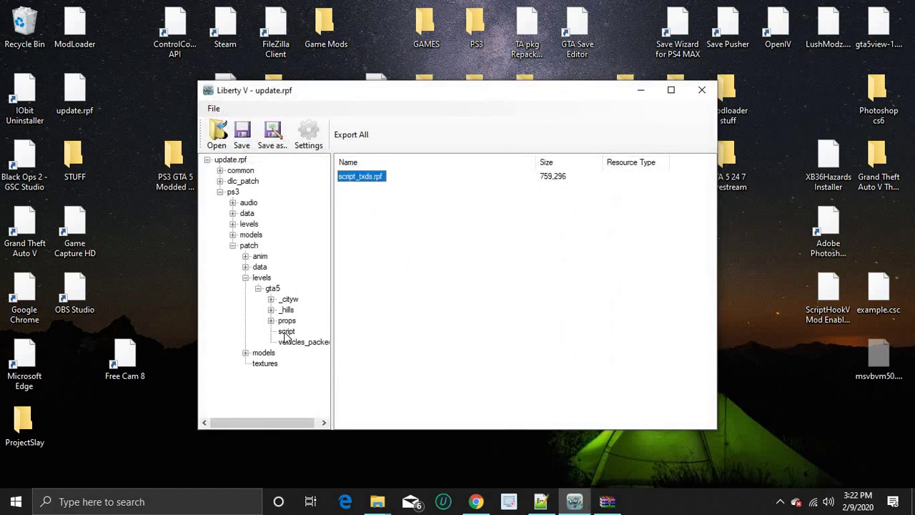
- Open script.rpf from the gta5\script folder and import mission_stat_alerter.csc from Required files as a compressed RSC7 resource, using Replace
{"action": "key", "text": "Return"}
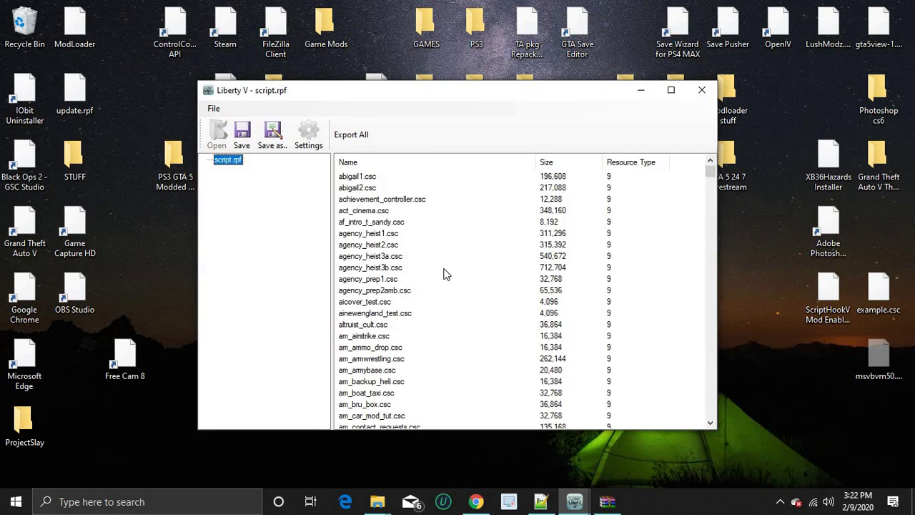
{"action": "right_click", "coordinate": [401, 255]}
{"action": "left_click", "coordinate": [505, 282]}
{"action": "right_click", "coordinate": [500, 278]}
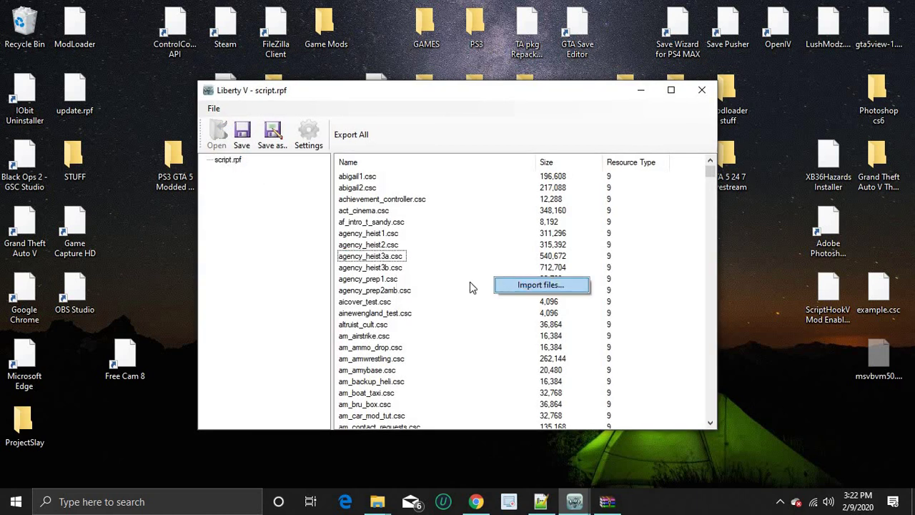
{"action": "left_click", "coordinate": [533, 285]}
{"action": "left_click", "coordinate": [367, 229]}
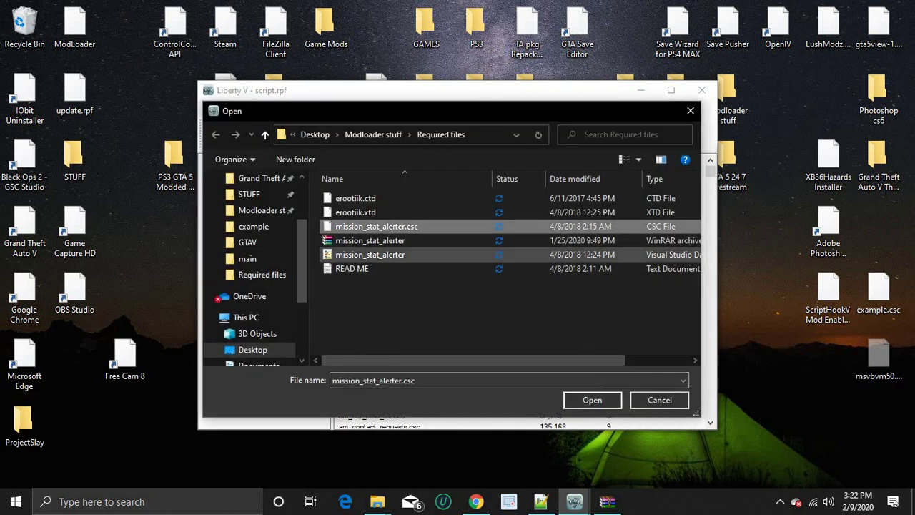
{"action": "left_click", "coordinate": [592, 400]}
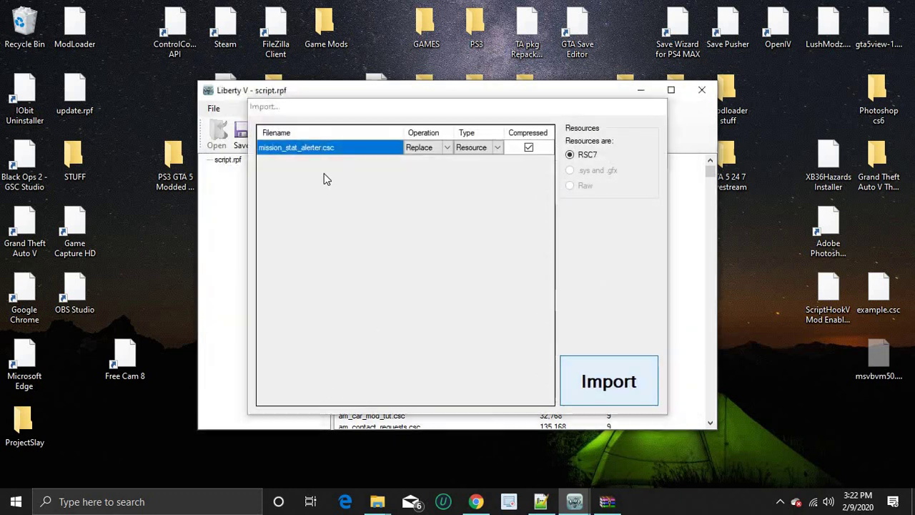
{"action": "left_click", "coordinate": [646, 400]}
- Save all changes to script.rpf, close it, and save all changes to the parent update.rpf
{"action": "left_click", "coordinate": [242, 136]}
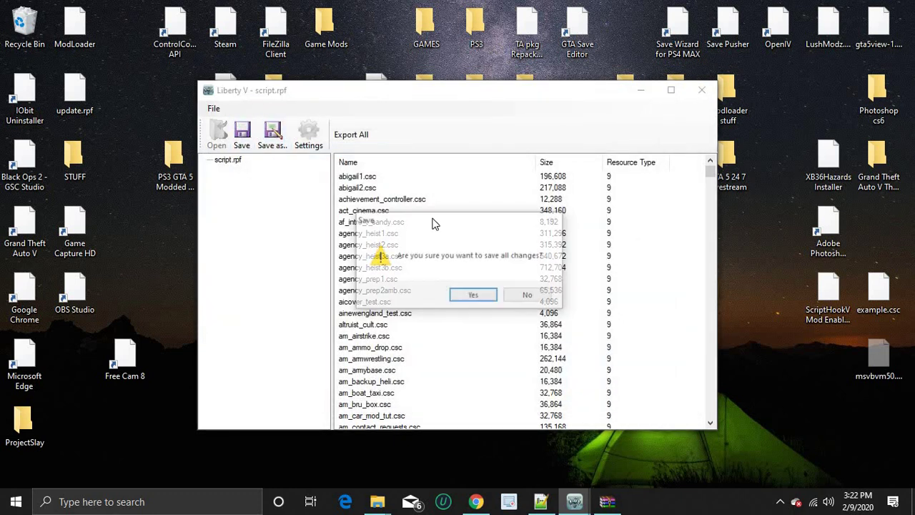
{"action": "left_click", "coordinate": [474, 295]}
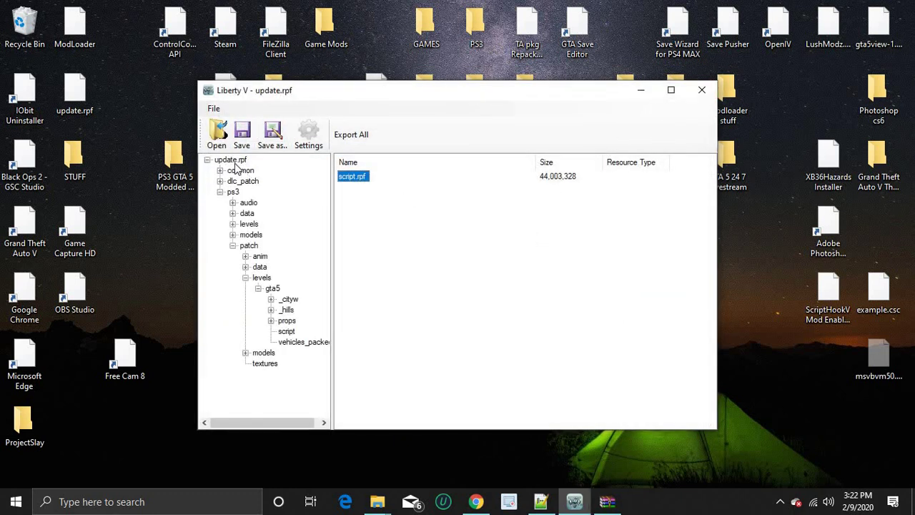
{"action": "left_click", "coordinate": [242, 137]}
{"action": "left_click", "coordinate": [476, 296]}
{"action": "left_click", "coordinate": [242, 137]}
{"action": "left_click", "coordinate": [474, 296]}
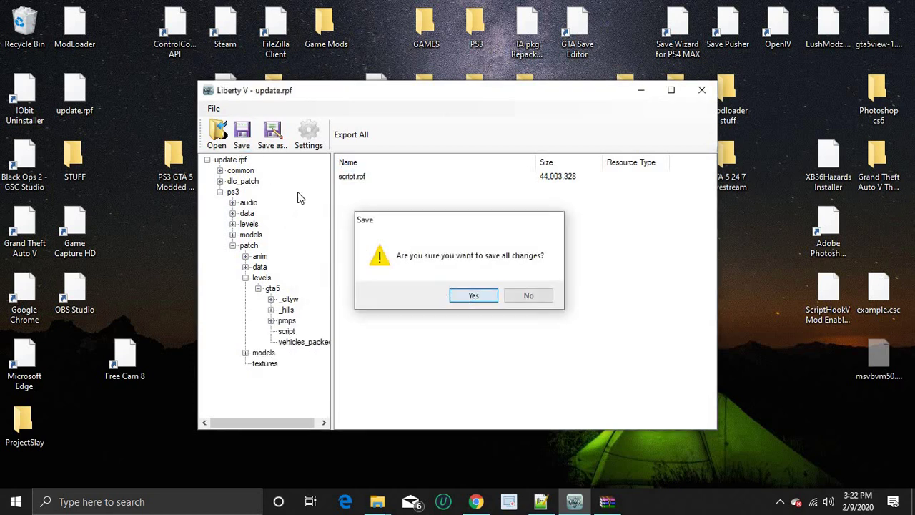
- Save a copy of the archive as update.rpf in the desktop's NYD ModLoader Source C++ folder and close the archive editor
{"action": "left_click", "coordinate": [272, 135]}
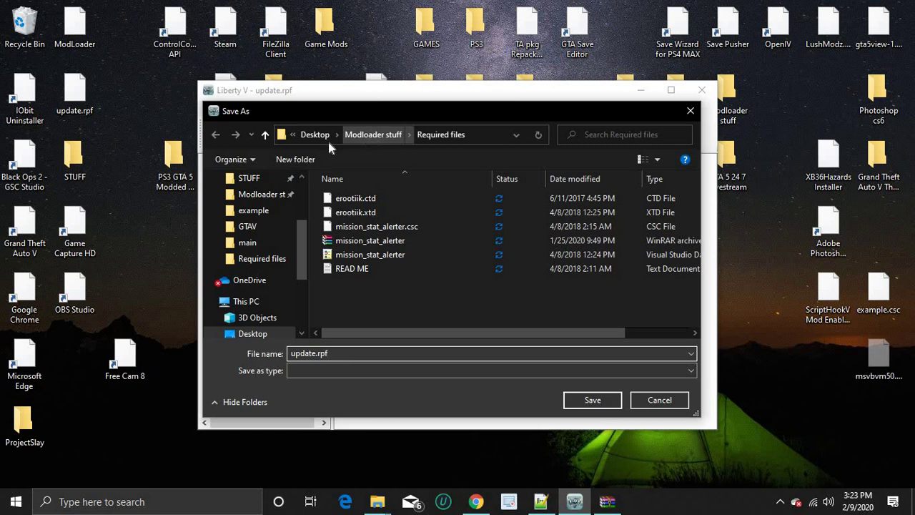
{"action": "scroll", "coordinate": [269, 268], "scroll_direction": "up", "scroll_amount": 3}
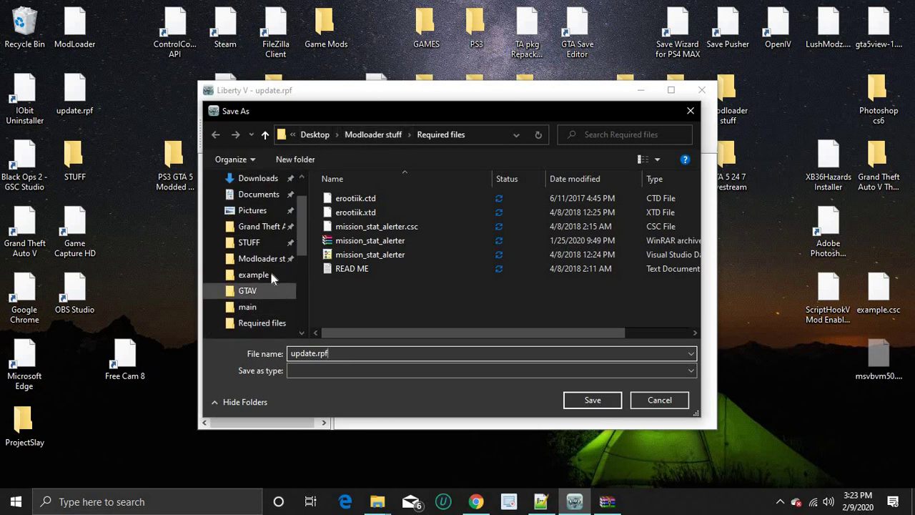
{"action": "scroll", "coordinate": [262, 207], "scroll_direction": "up", "scroll_amount": 1}
{"action": "left_click", "coordinate": [259, 206]}
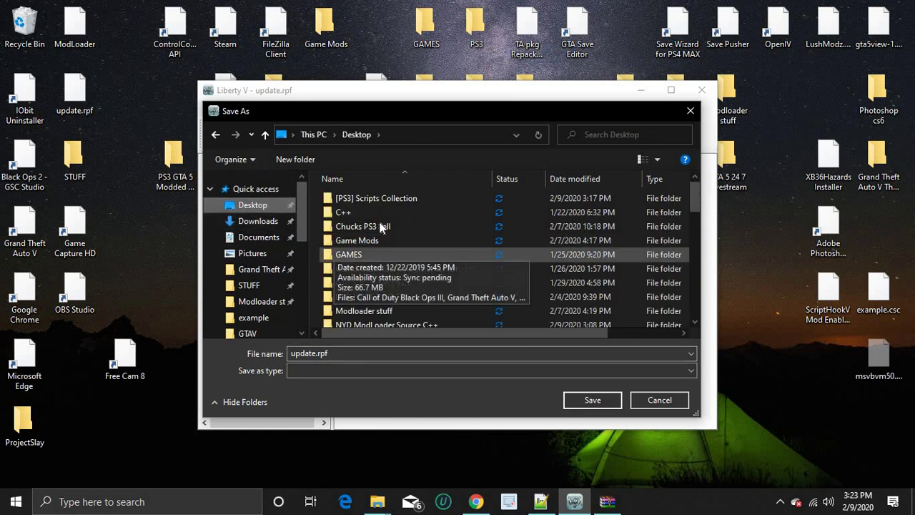
{"action": "scroll", "coordinate": [386, 294], "scroll_direction": "down", "scroll_amount": 1}
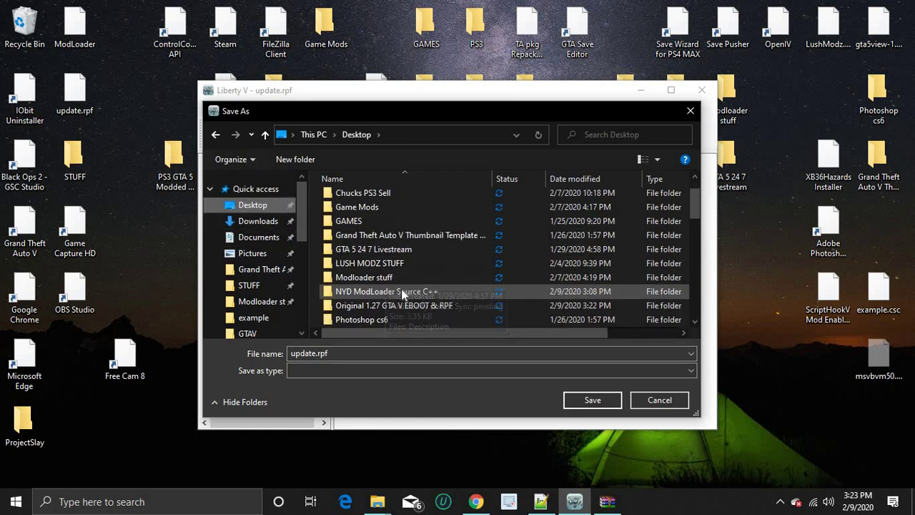
{"action": "double_click", "coordinate": [445, 289]}
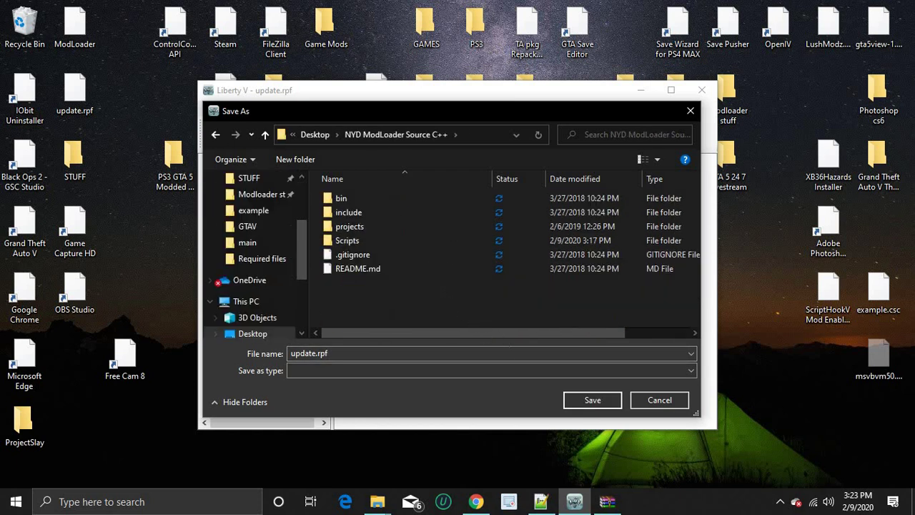
{"action": "left_click", "coordinate": [579, 397]}
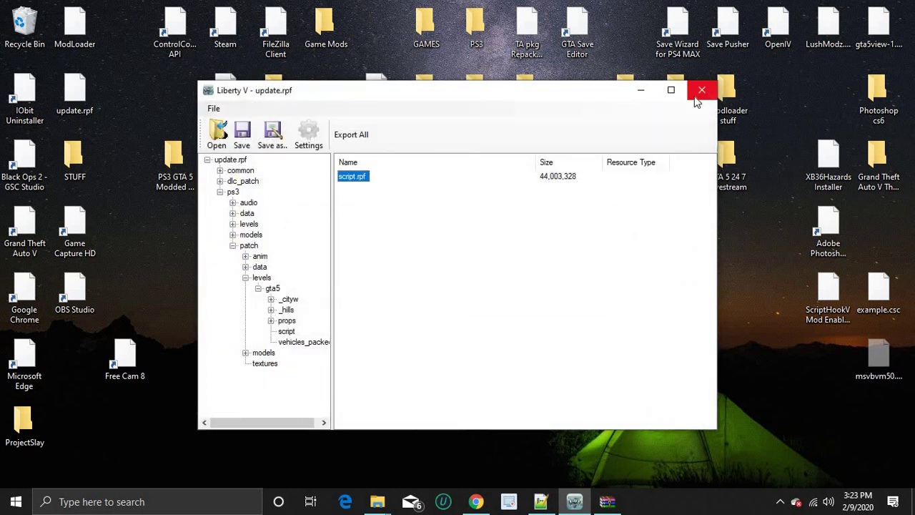
{"action": "left_click", "coordinate": [700, 93]}
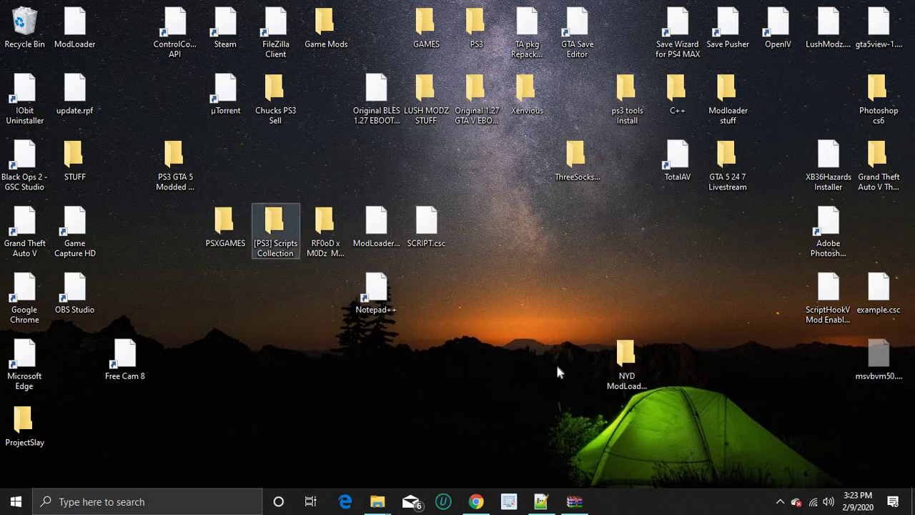
- Move the NYD ModLoader Source C++ folder toward the middle of the desktop and open it in File Explorer
{"action": "left_click_drag", "start_coordinate": [626, 357], "coordinate": [498, 287]}
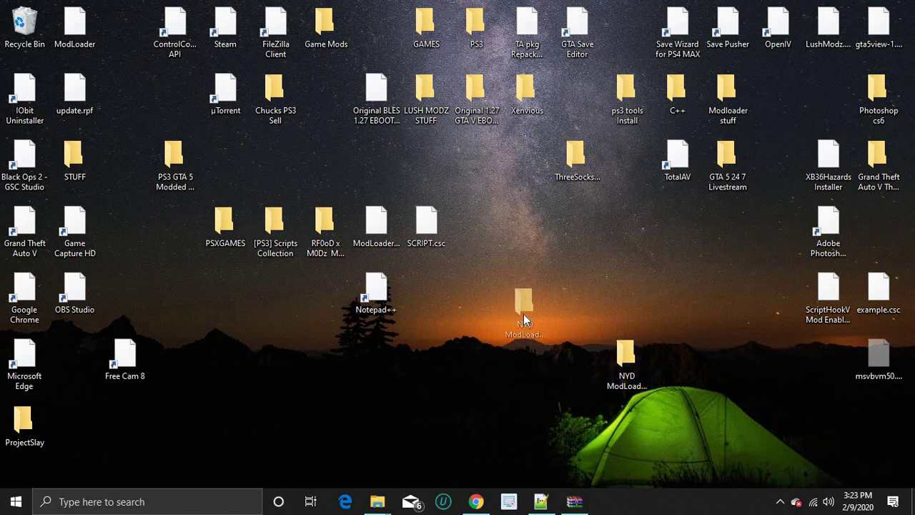
{"action": "double_click", "coordinate": [520, 302]}
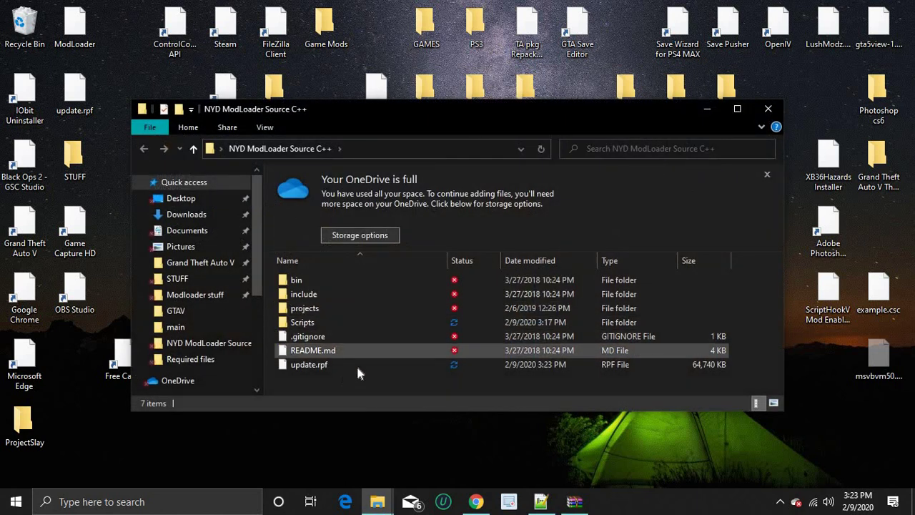